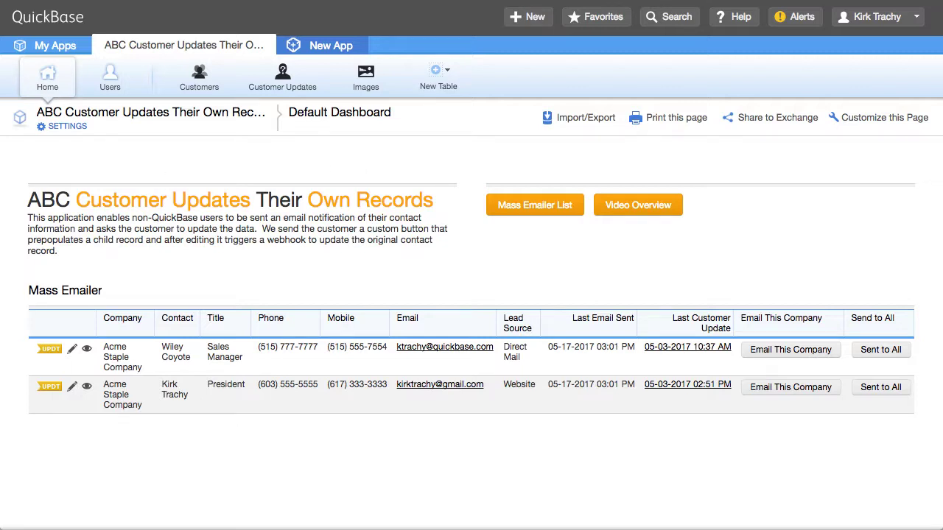
Step: Open the app's relationship diagram to view the Customers table details, then return to the dashboard
{"action": "type", "text": "https://team.quickbase.com/db/bmd6k4m3w?a=reldiagram"}
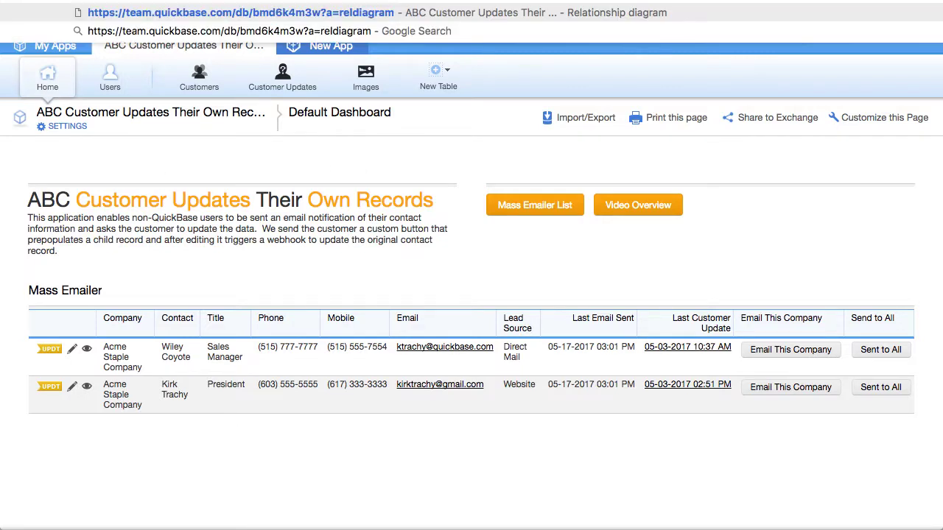
{"action": "key", "text": "Return"}
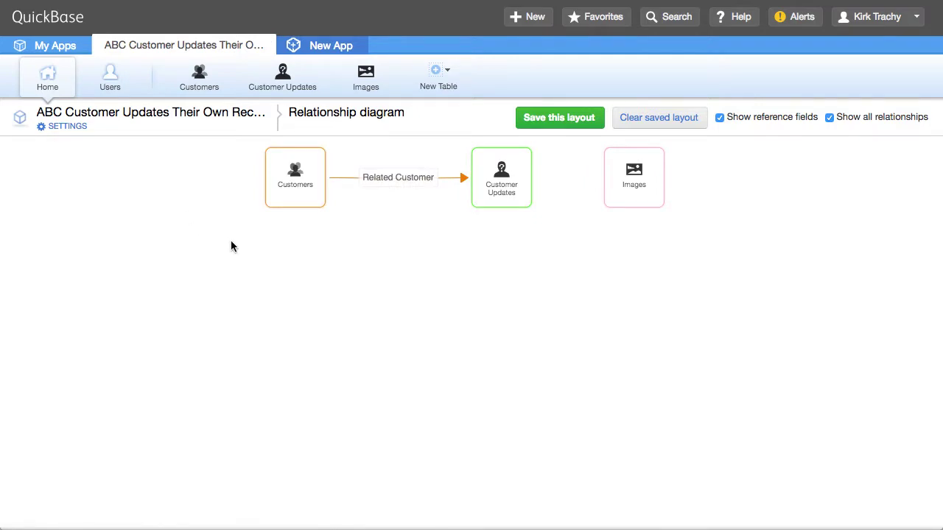
{"action": "left_click", "coordinate": [297, 204]}
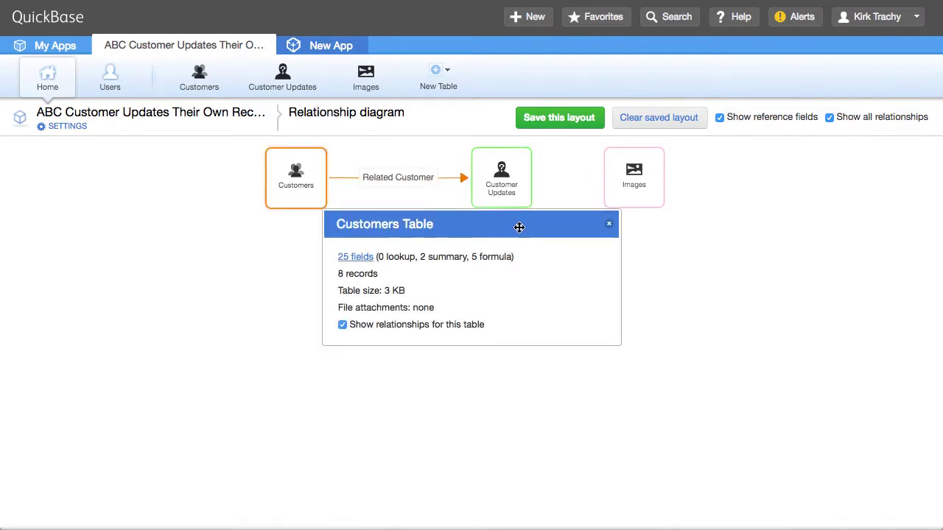
{"action": "left_click_drag", "start_coordinate": [519, 227], "coordinate": [519, 245]}
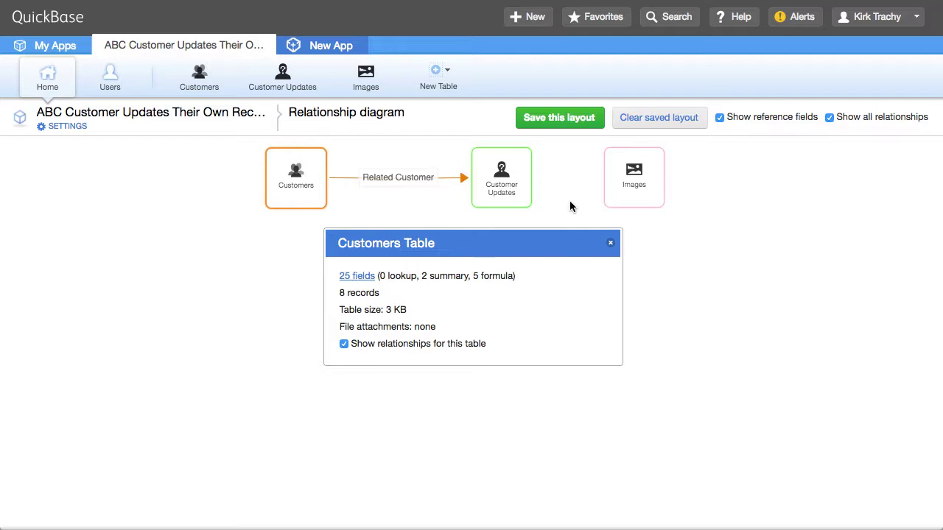
{"action": "left_click", "coordinate": [54, 81]}
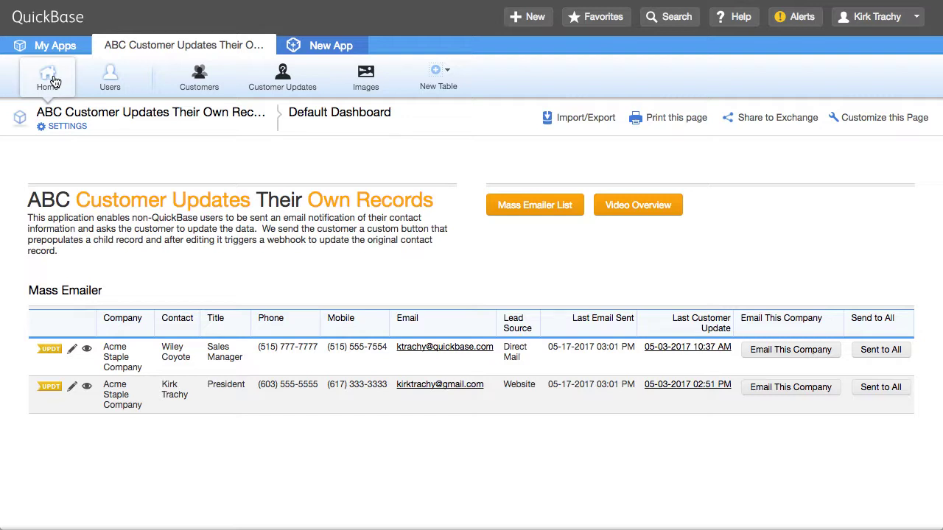
Step: Review the 'Send to Customer for Update' notification's email contents, including its [Update Data] marker
{"action": "left_click", "coordinate": [204, 86]}
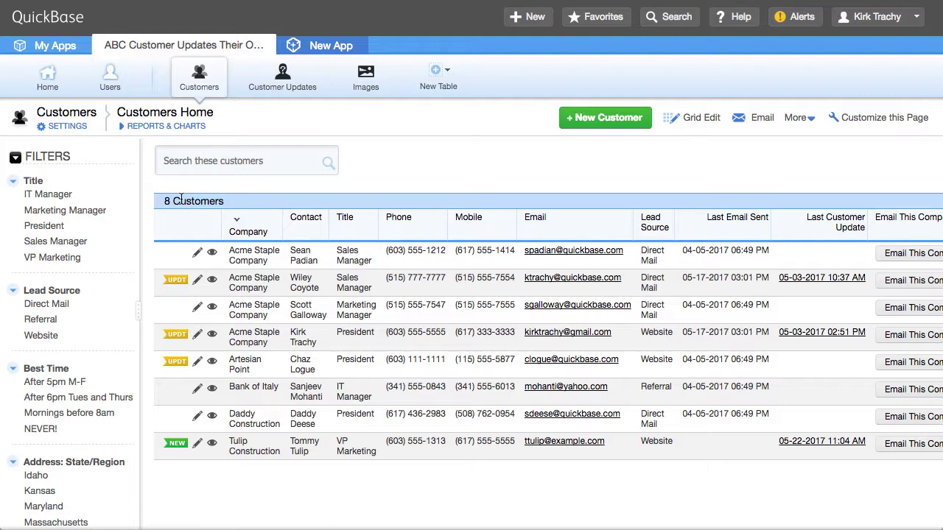
{"action": "left_click", "coordinate": [68, 128]}
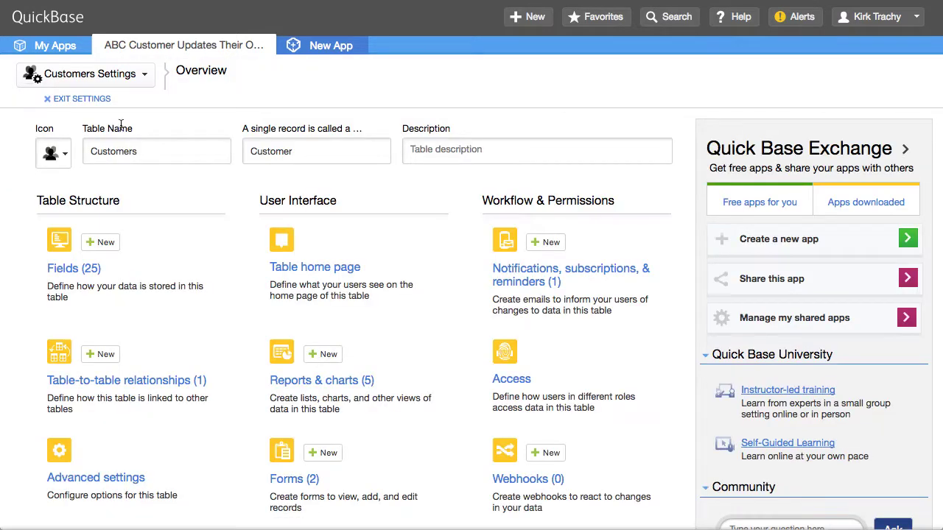
{"action": "left_click", "coordinate": [541, 279]}
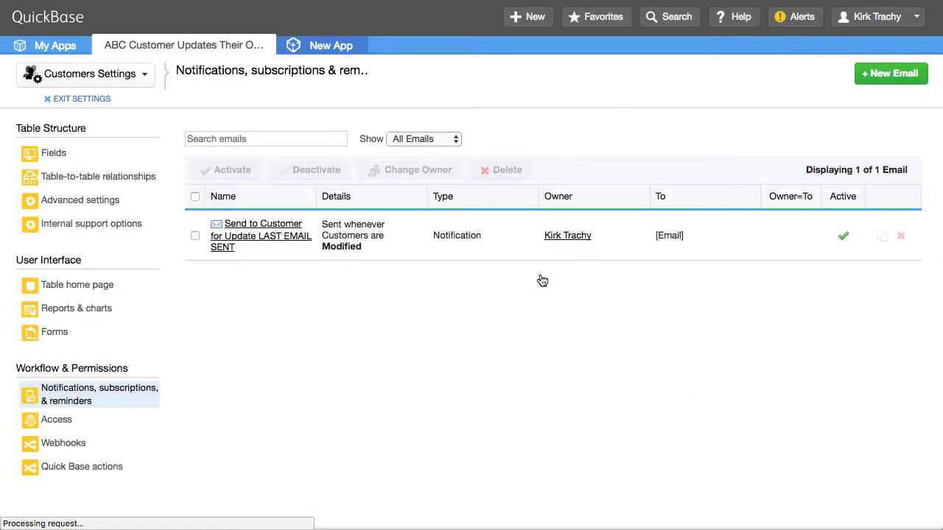
{"action": "left_click", "coordinate": [256, 246]}
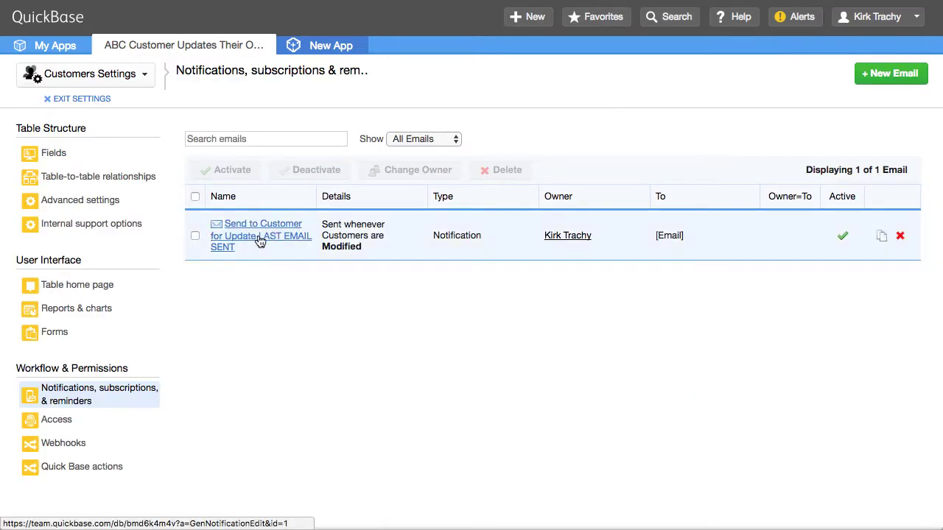
{"action": "scroll", "coordinate": [508, 305], "scroll_direction": "down", "scroll_amount": 3}
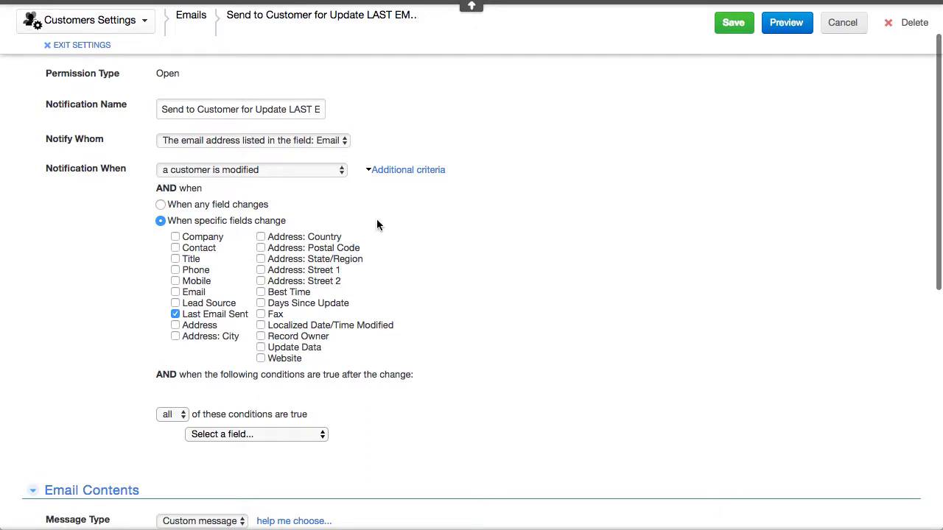
{"action": "scroll", "coordinate": [472, 282], "scroll_direction": "down", "scroll_amount": 5}
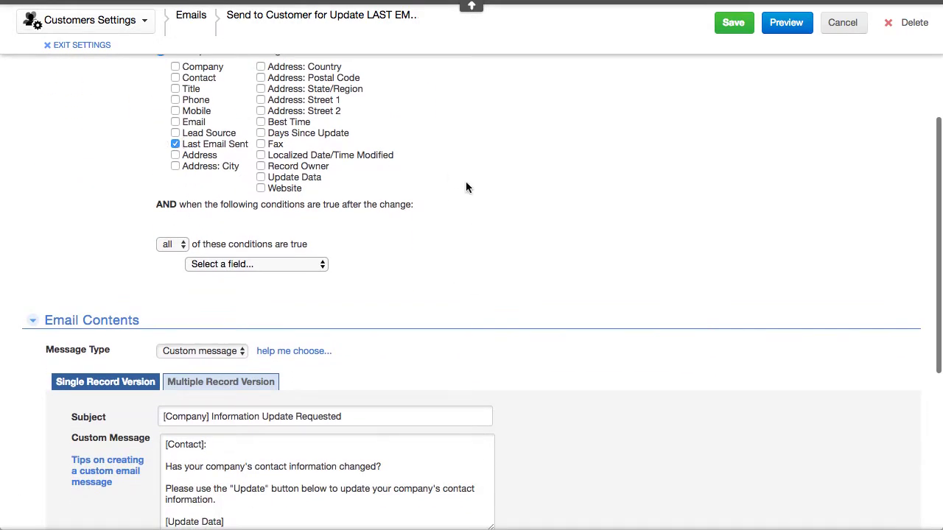
{"action": "scroll", "coordinate": [466, 187], "scroll_direction": "down", "scroll_amount": 1}
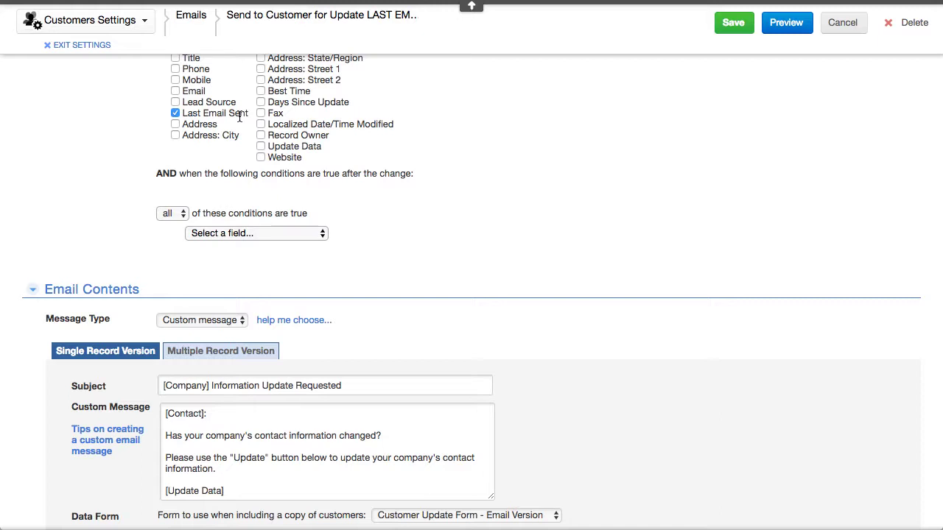
{"action": "scroll", "coordinate": [407, 166], "scroll_direction": "down", "scroll_amount": 5}
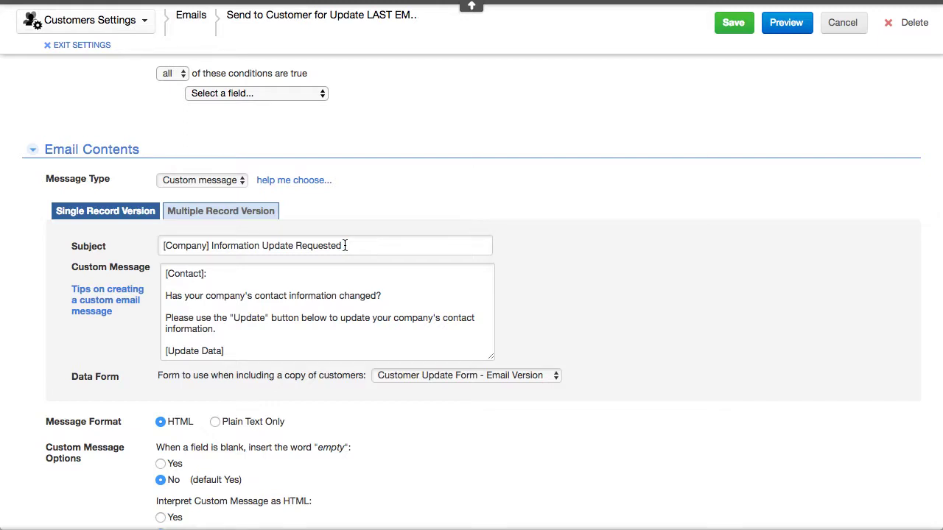
{"action": "scroll", "coordinate": [286, 312], "scroll_direction": "down", "scroll_amount": 3}
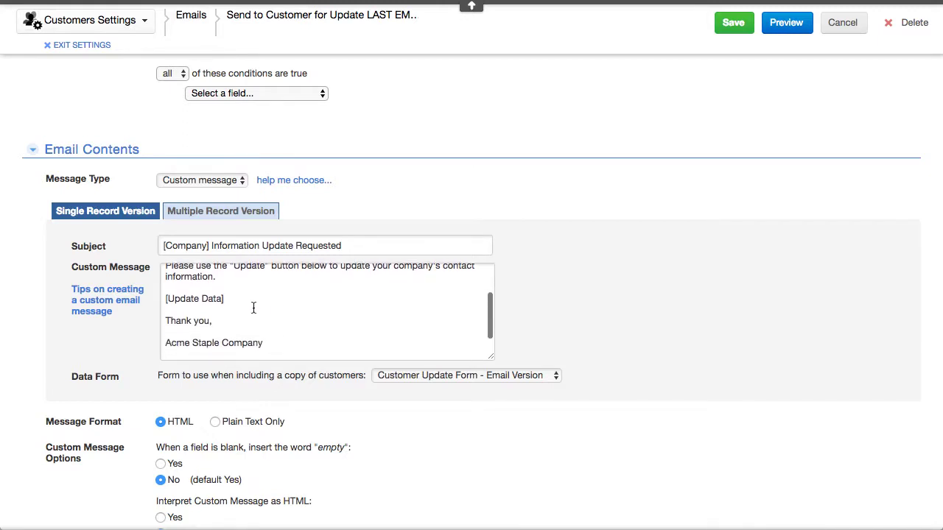
{"action": "left_click_drag", "start_coordinate": [165, 300], "coordinate": [248, 300]}
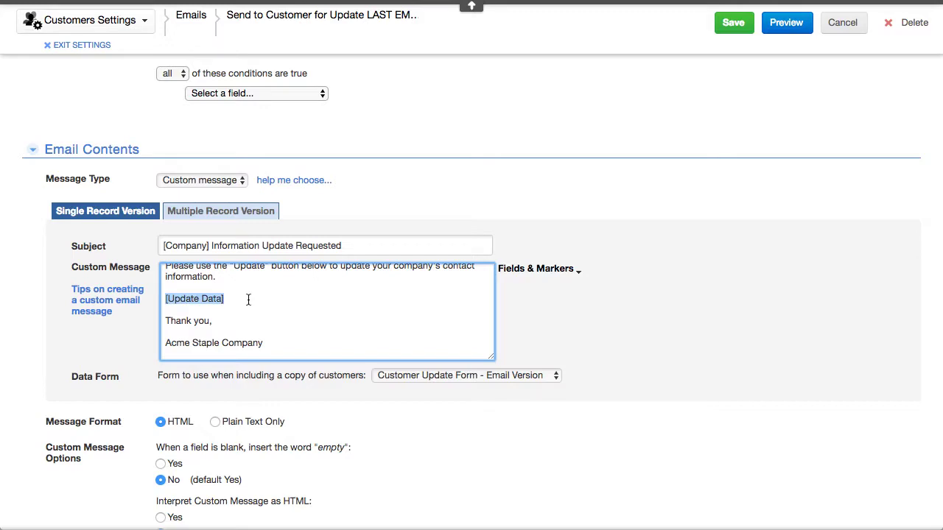
{"action": "scroll", "coordinate": [511, 157], "scroll_direction": "up", "scroll_amount": 10}
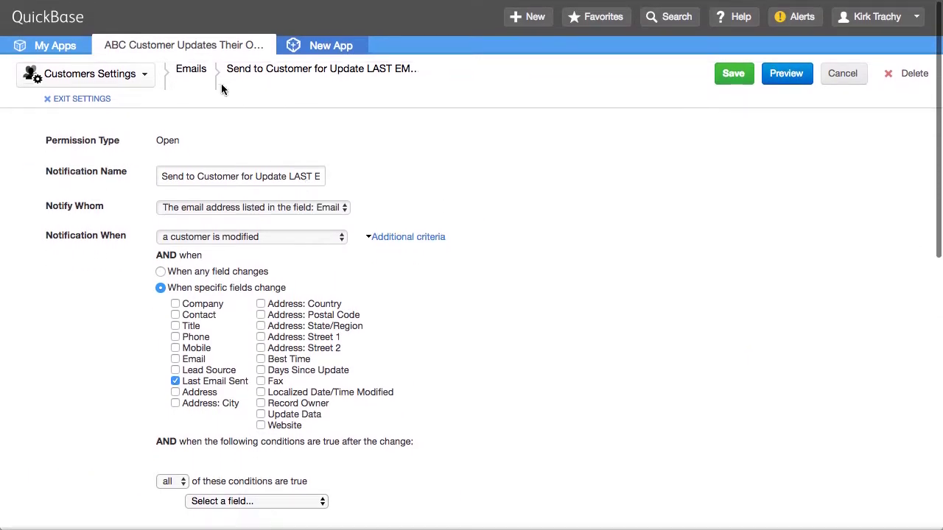
{"action": "left_click", "coordinate": [165, 45]}
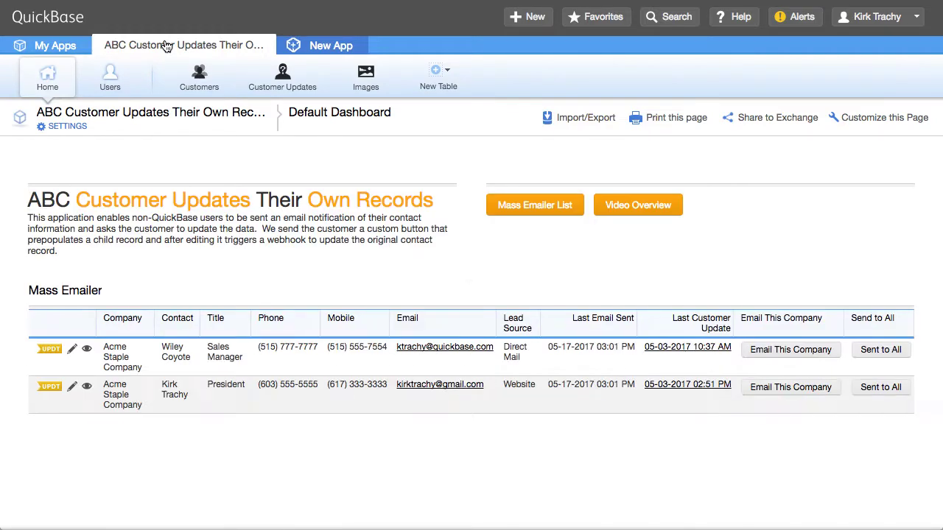
{"action": "left_click", "coordinate": [73, 350]}
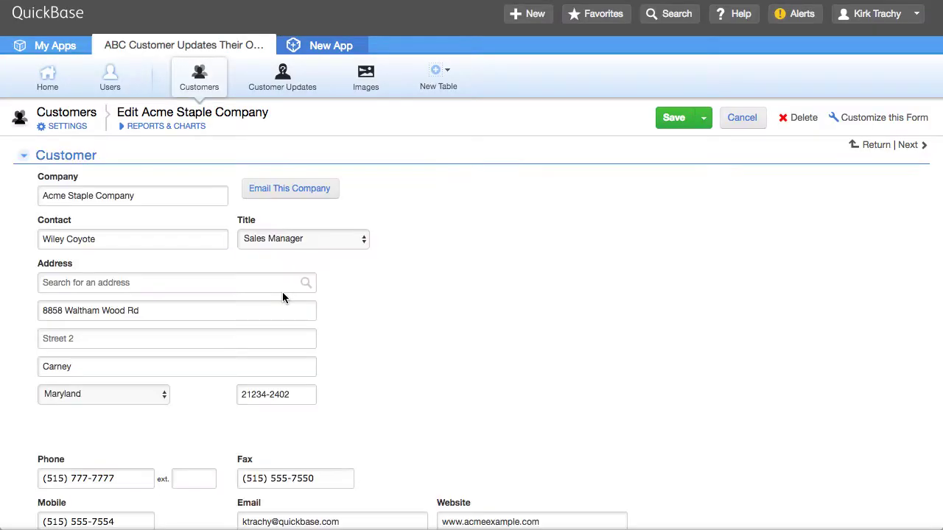
{"action": "scroll", "coordinate": [282, 292], "scroll_direction": "down", "scroll_amount": 3}
{"action": "scroll", "coordinate": [282, 292], "scroll_direction": "down", "scroll_amount": 1}
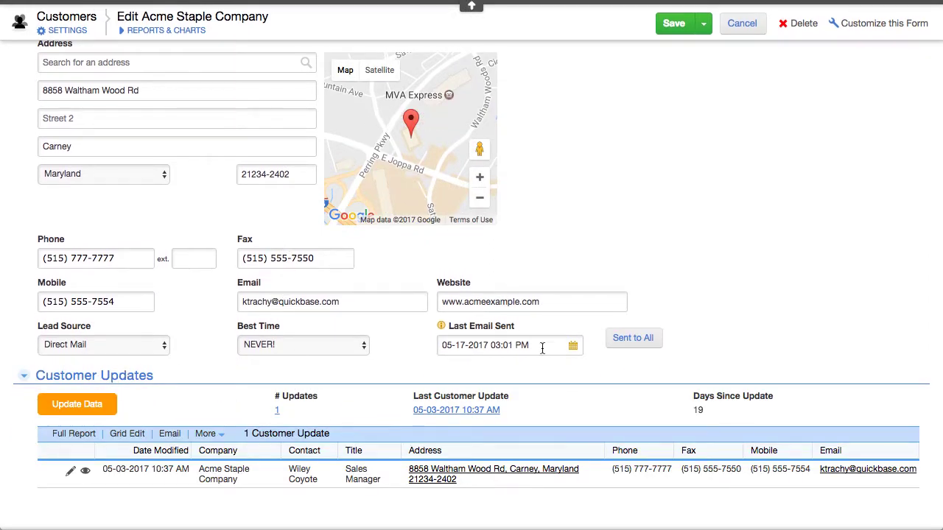
{"action": "left_click", "coordinate": [573, 345]}
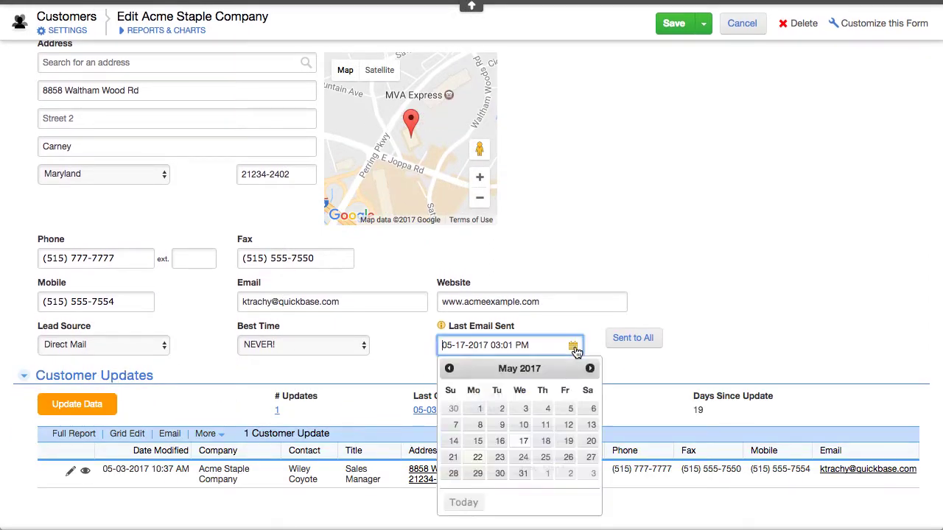
{"action": "left_click", "coordinate": [523, 442]}
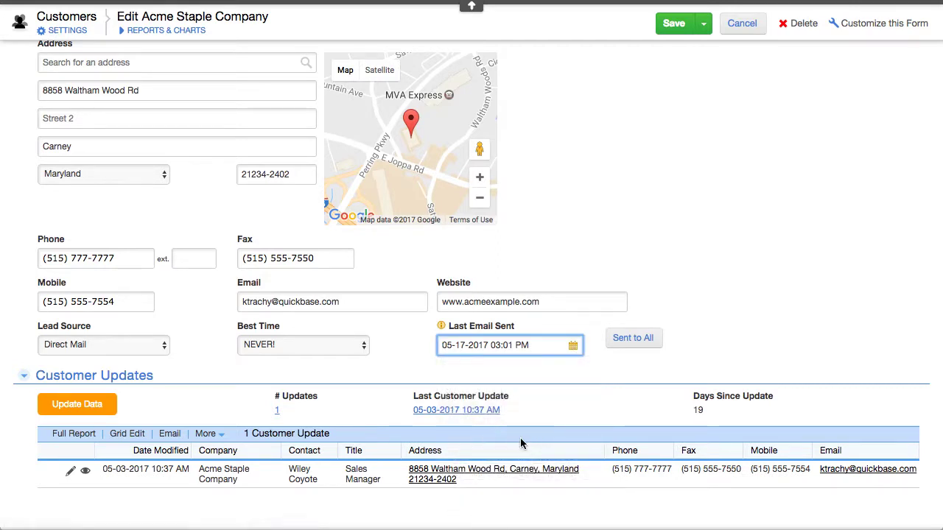
{"action": "left_click_drag", "start_coordinate": [495, 343], "coordinate": [513, 345]}
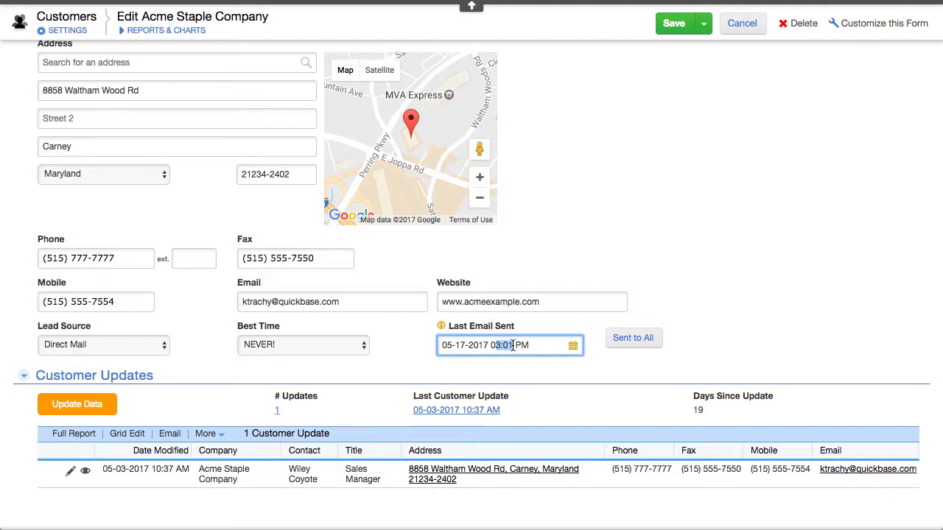
{"action": "type", "text": "5:00"}
{"action": "key", "text": "Delete"}
{"action": "key", "text": "Delete"}
{"action": "key", "text": "Delete"}
{"action": "type", "text": "AM"}
{"action": "left_click", "coordinate": [672, 25]}
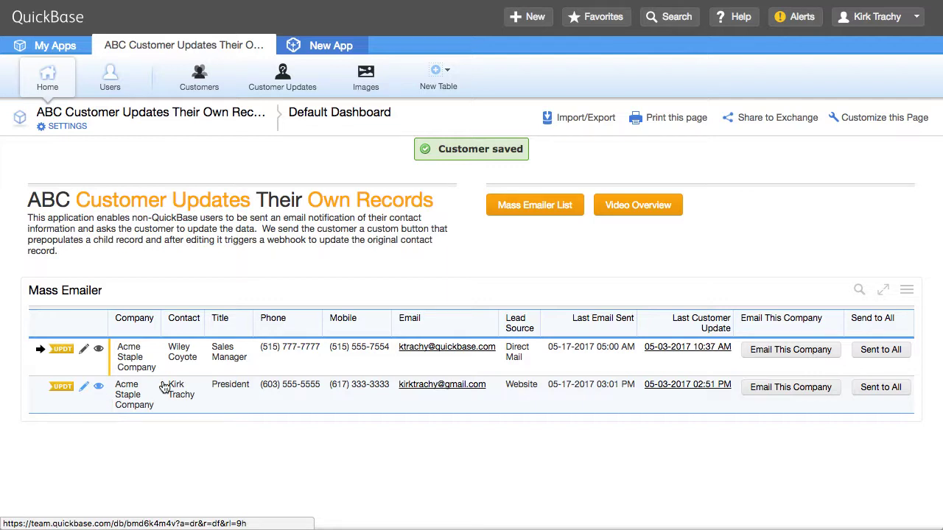
Step: Email the president's row the update request and bring up the received email's Update Data button
{"action": "left_click", "coordinate": [779, 392]}
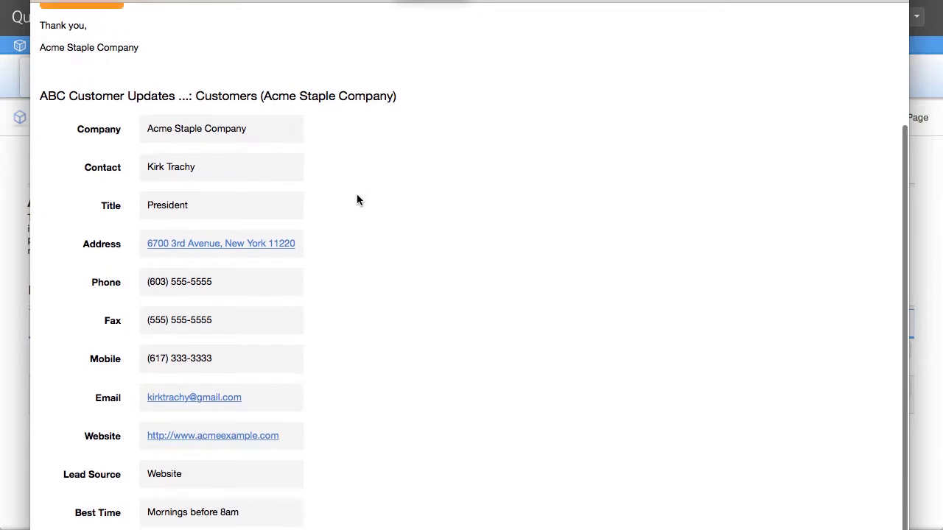
{"action": "scroll", "coordinate": [359, 193], "scroll_direction": "up", "scroll_amount": 5}
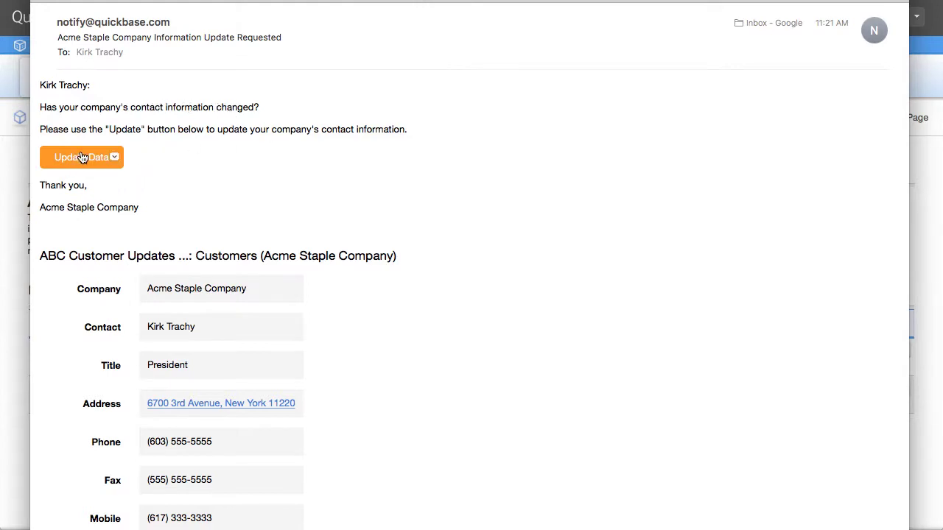
{"action": "mouse_move", "coordinate": [83, 158]}
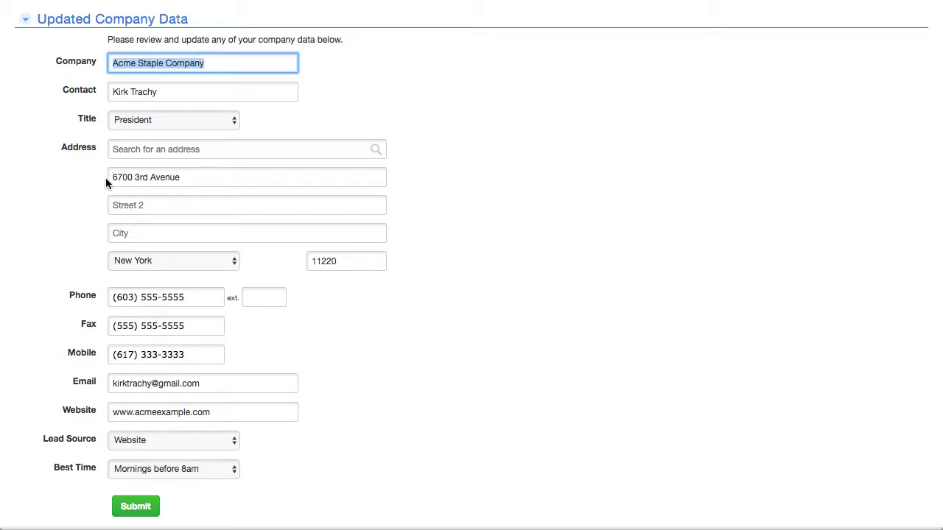
{"action": "left_click", "coordinate": [139, 148]}
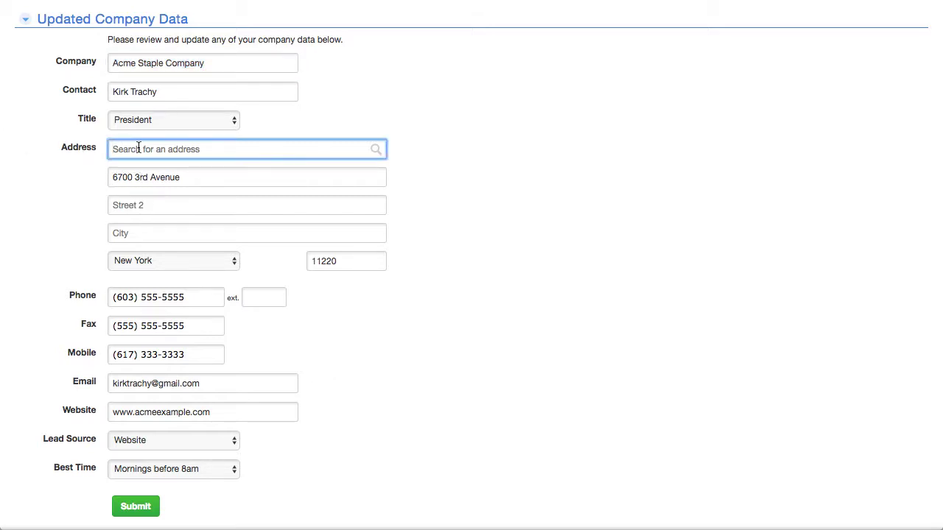
{"action": "type", "text": "59"}
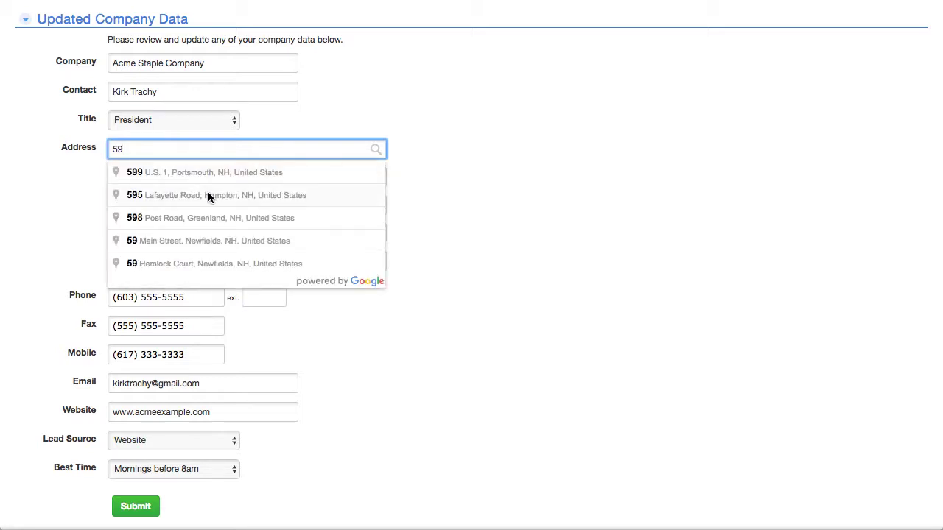
{"action": "left_click", "coordinate": [207, 194]}
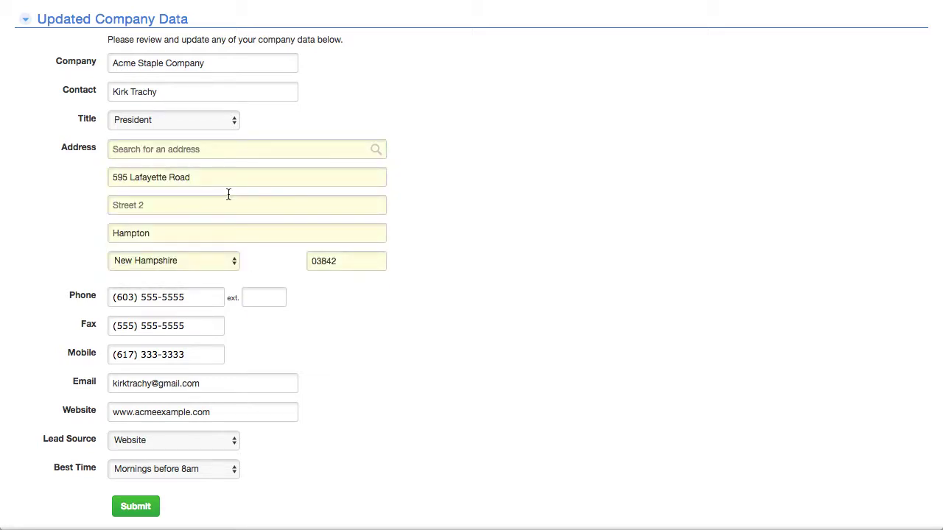
{"action": "scroll", "coordinate": [513, 322], "scroll_direction": "down", "scroll_amount": 1}
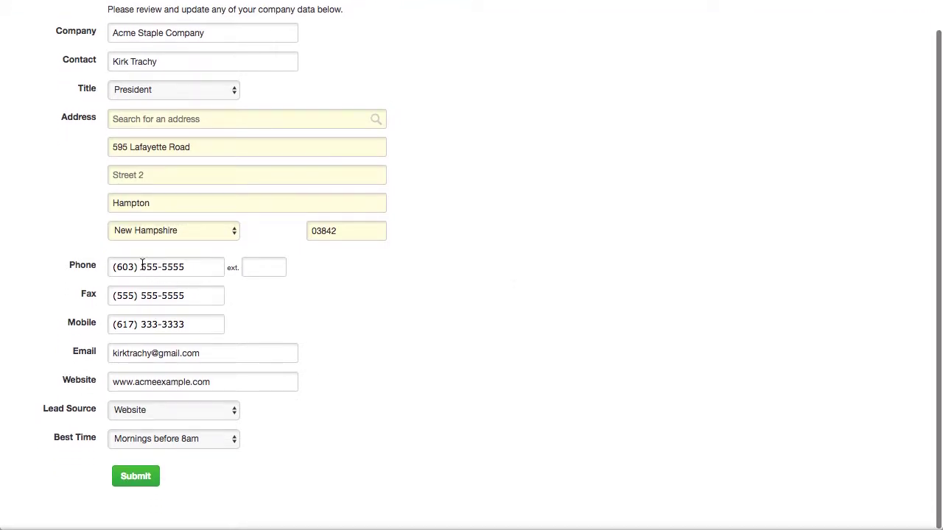
{"action": "left_click_drag", "start_coordinate": [142, 266], "coordinate": [190, 265]}
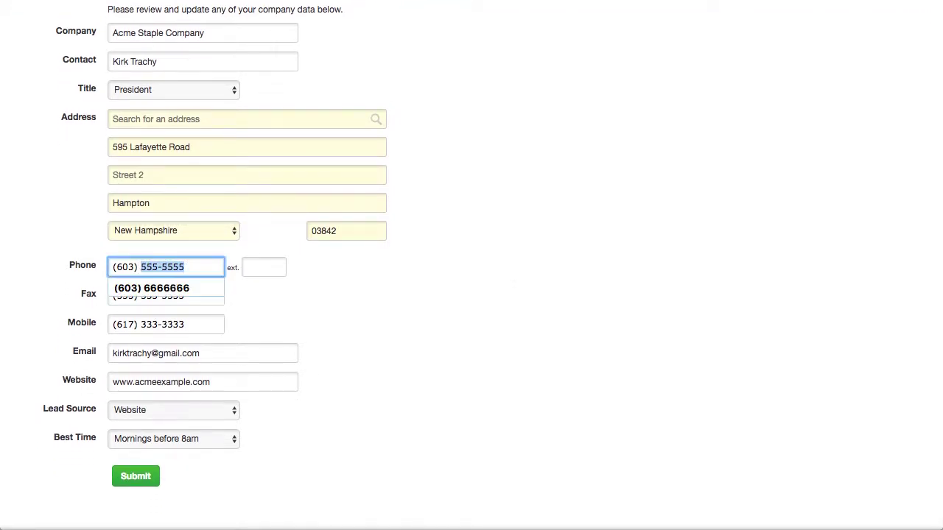
{"action": "type", "text": "6666666"}
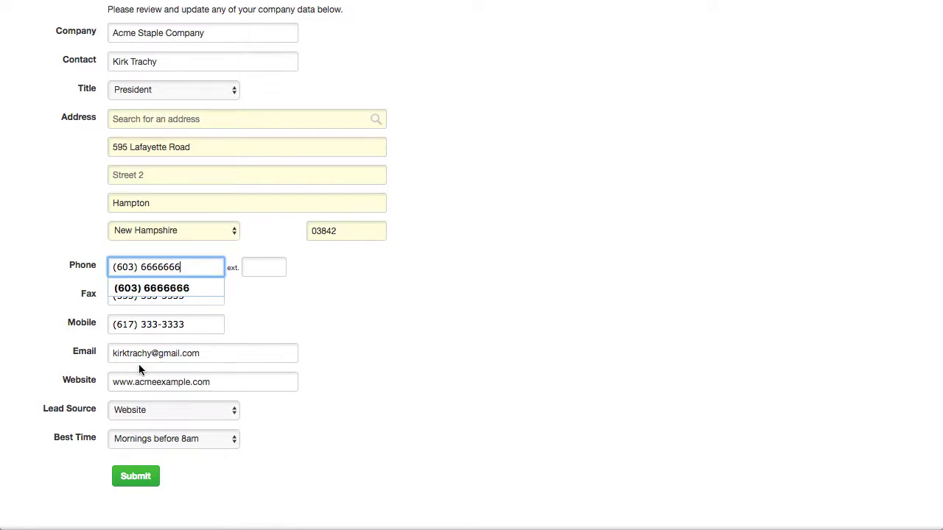
Step: Choose Referral as the lead source and submit the updated company data
{"action": "left_click", "coordinate": [150, 410]}
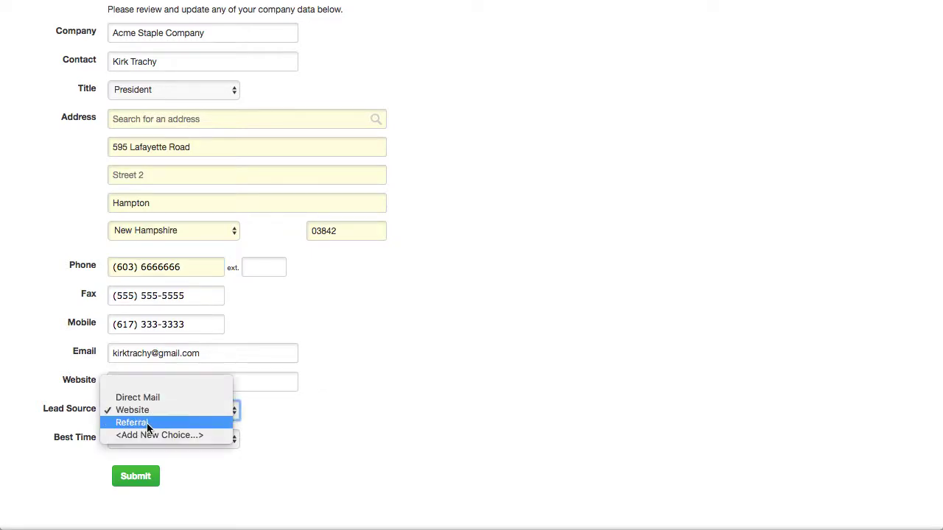
{"action": "left_click", "coordinate": [130, 421]}
{"action": "left_click", "coordinate": [148, 479]}
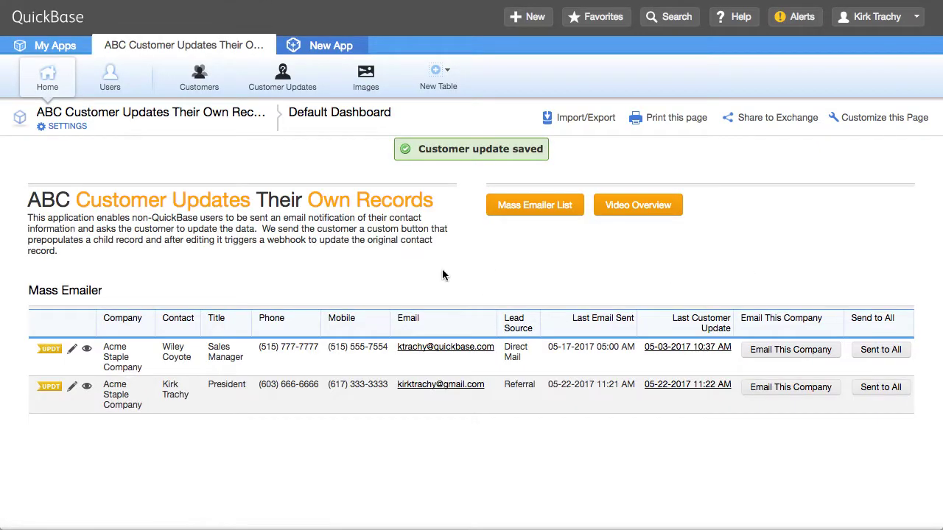
Step: View the president's Acme Staple Company record and scroll through its updated details
{"action": "left_click", "coordinate": [89, 388]}
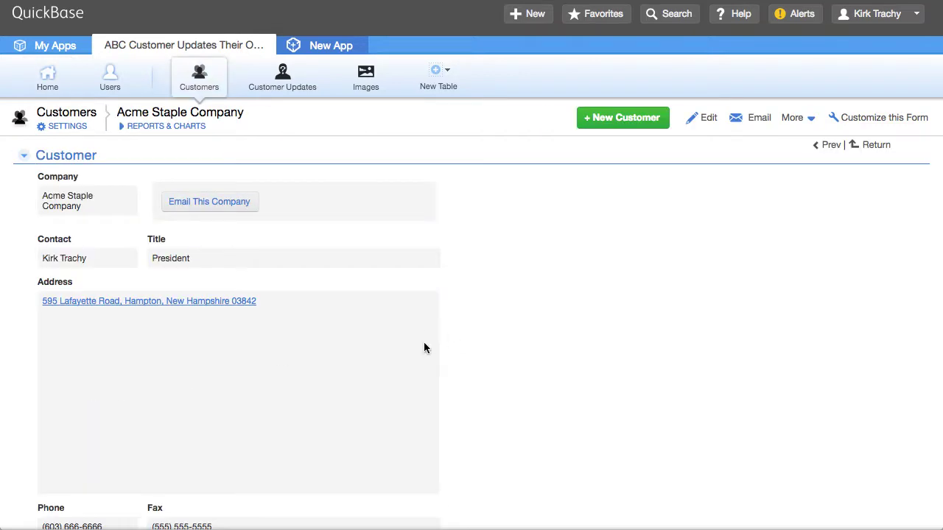
{"action": "scroll", "coordinate": [424, 347], "scroll_direction": "down", "scroll_amount": 5}
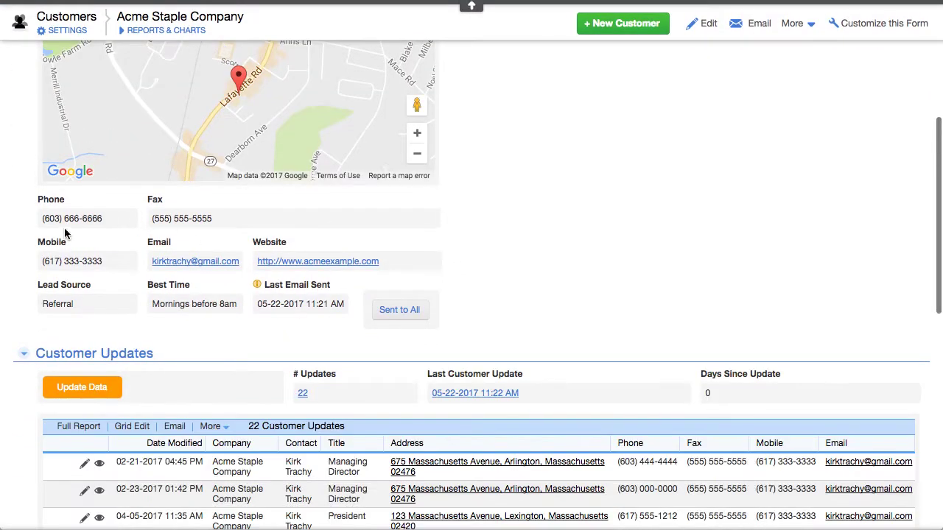
{"action": "scroll", "coordinate": [130, 214], "scroll_direction": "up", "scroll_amount": 5}
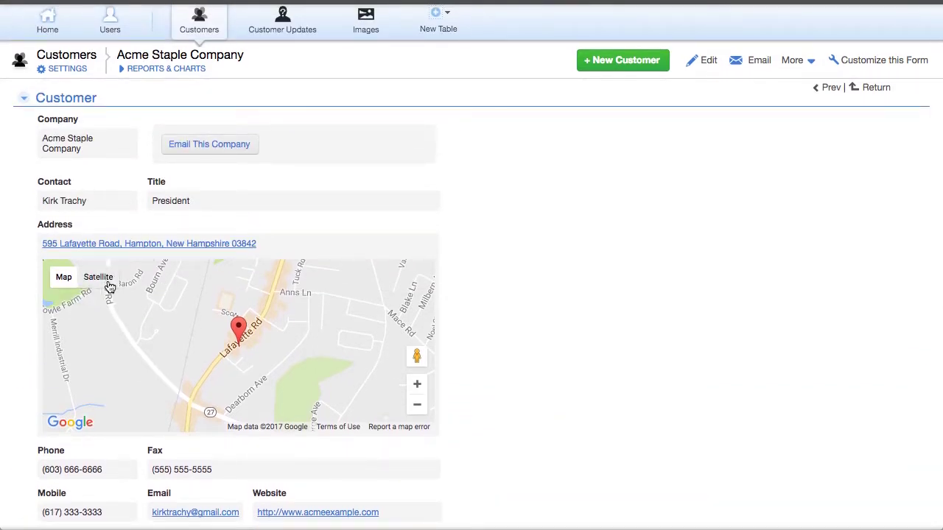
{"action": "right_click", "coordinate": [523, 319]}
{"action": "left_click", "coordinate": [495, 250]}
{"action": "scroll", "coordinate": [495, 251], "scroll_direction": "down", "scroll_amount": 6}
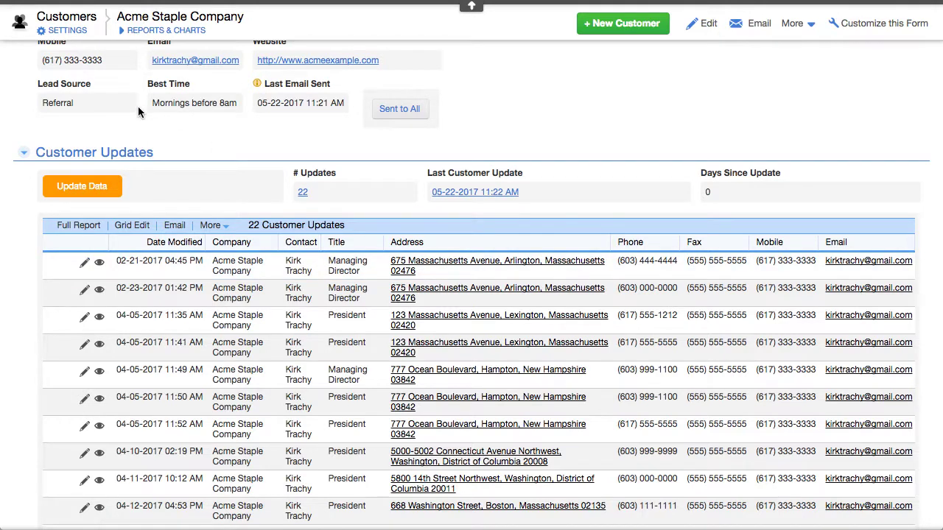
Step: Review the Update Data field's formula in its properties and cancel without changes
{"action": "right_click", "coordinate": [77, 177]}
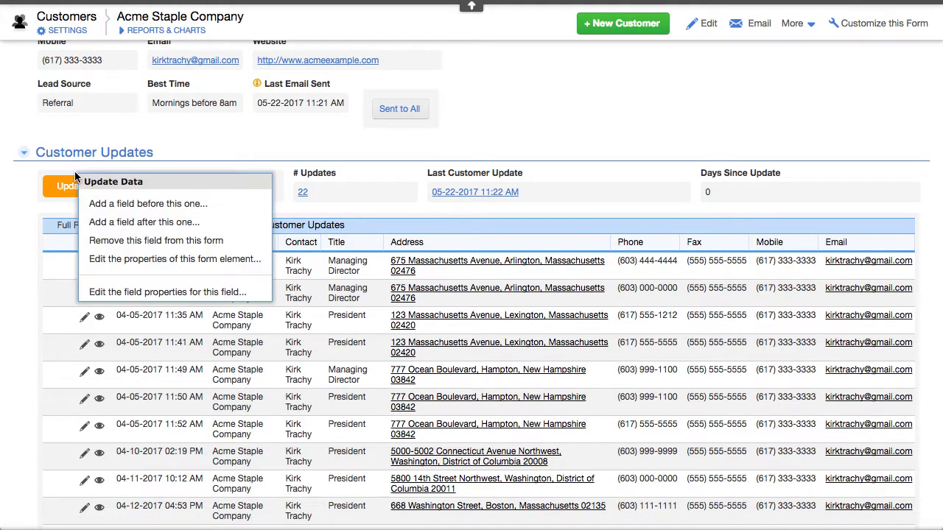
{"action": "left_click", "coordinate": [165, 291]}
{"action": "scroll", "coordinate": [457, 248], "scroll_direction": "down", "scroll_amount": 5}
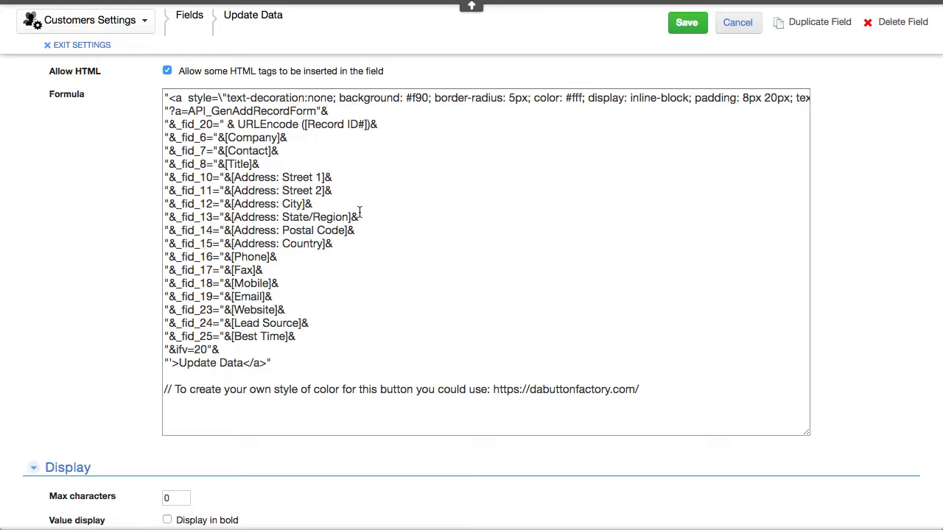
{"action": "scroll", "coordinate": [360, 212], "scroll_direction": "up", "scroll_amount": 2}
{"action": "scroll", "coordinate": [359, 212], "scroll_direction": "up", "scroll_amount": 1}
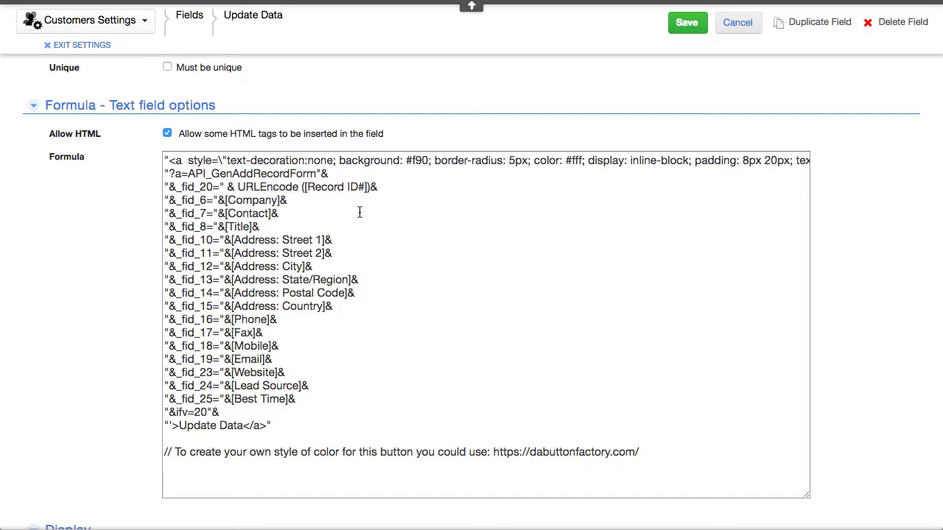
{"action": "left_click", "coordinate": [736, 28]}
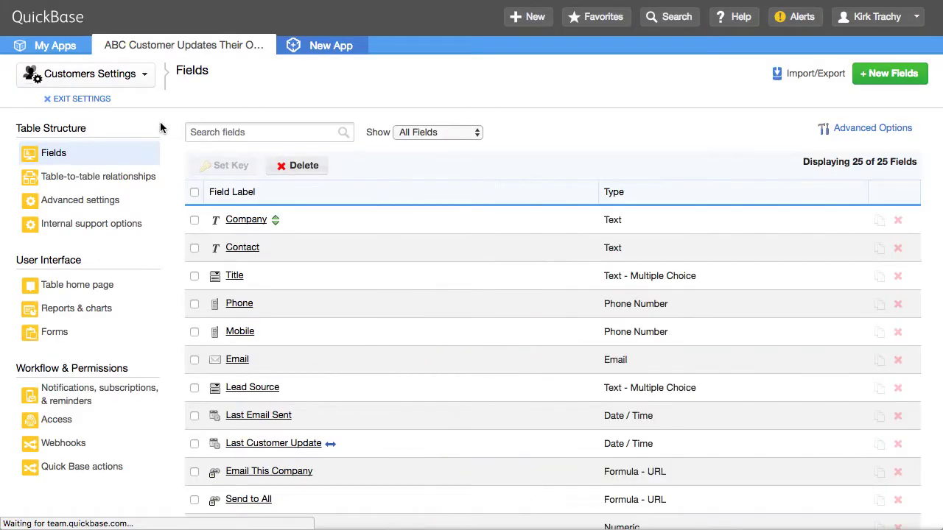
Step: Exit settings back to the customer record, then switch to the mail app
{"action": "left_click", "coordinate": [87, 103]}
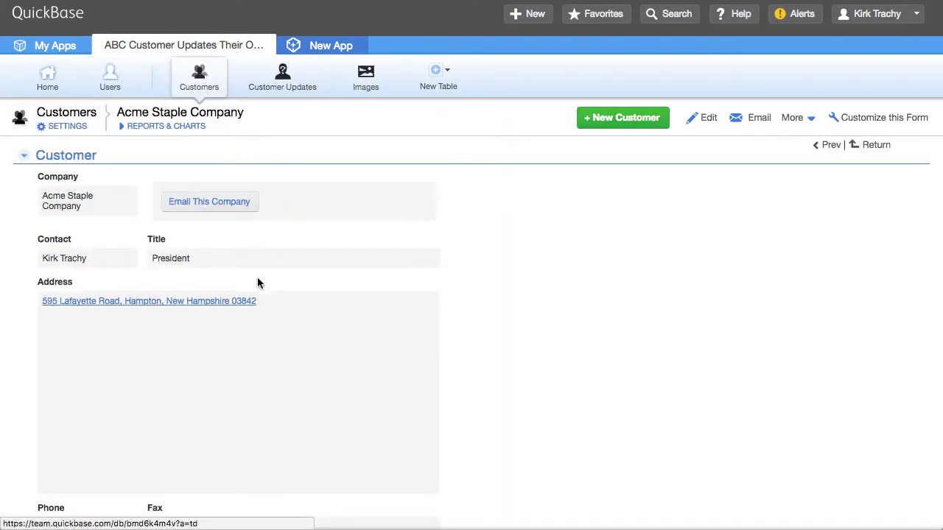
{"action": "scroll", "coordinate": [254, 288], "scroll_direction": "down", "scroll_amount": 1}
{"action": "scroll", "coordinate": [250, 286], "scroll_direction": "down", "scroll_amount": 5}
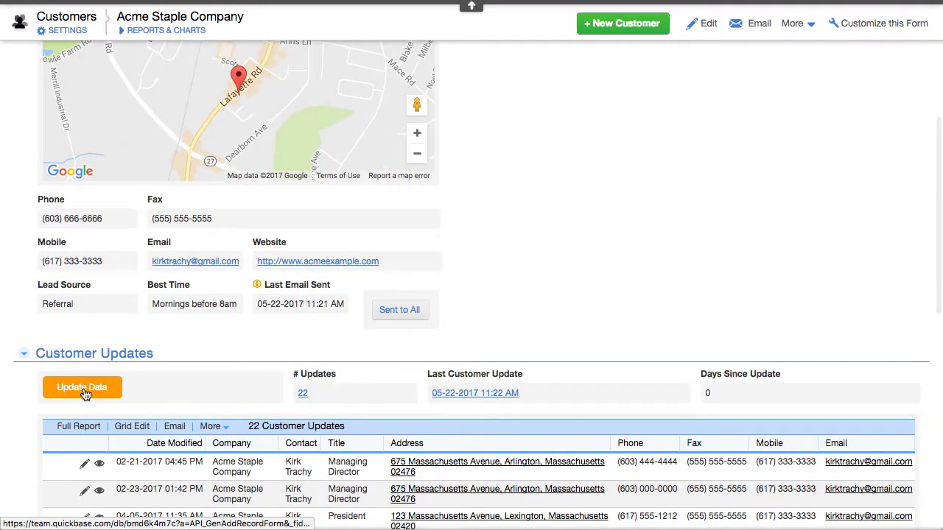
{"action": "key", "text": "super+Tab"}
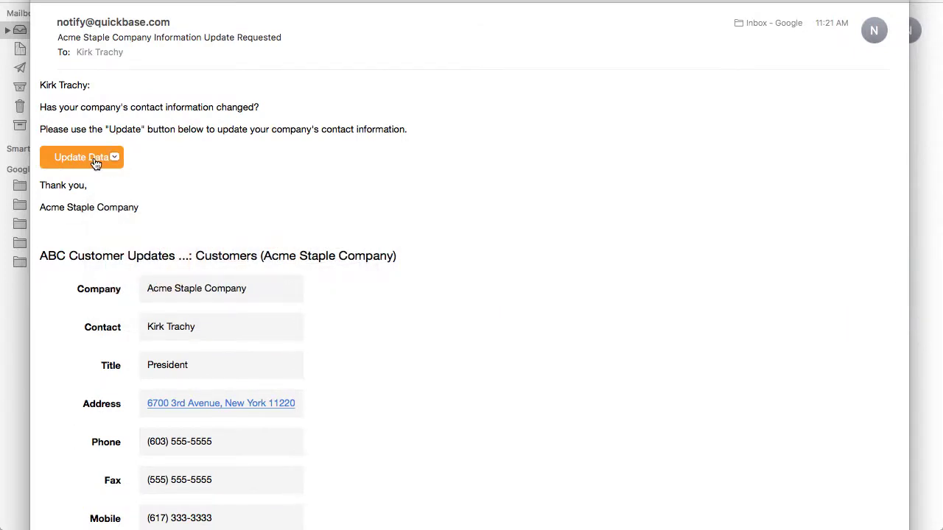
{"action": "mouse_move", "coordinate": [100, 165]}
{"action": "key", "text": "super+Tab"}
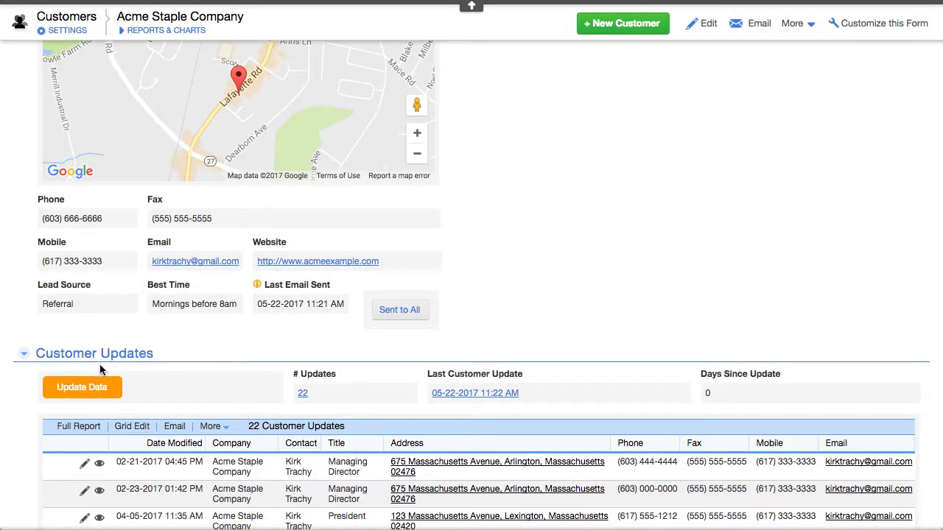
{"action": "scroll", "coordinate": [682, 200], "scroll_direction": "down", "scroll_amount": 2}
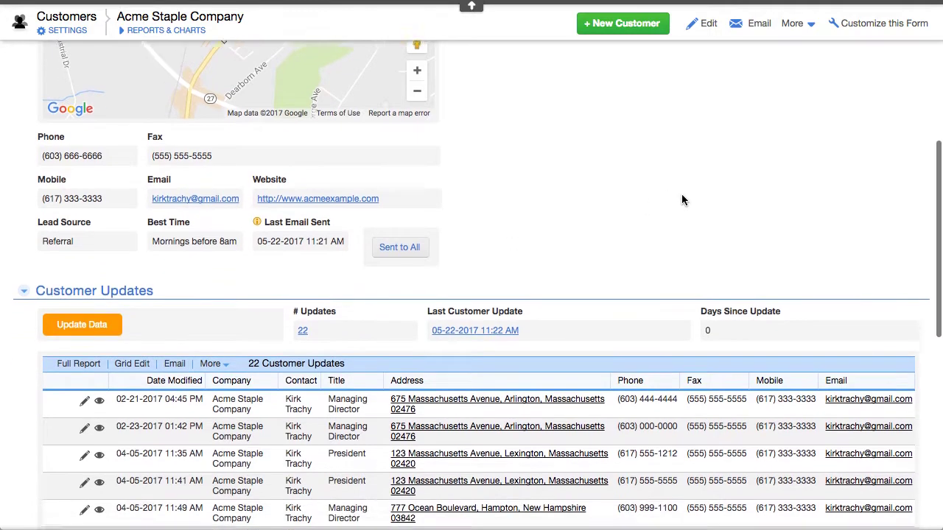
{"action": "scroll", "coordinate": [682, 199], "scroll_direction": "down", "scroll_amount": 1}
{"action": "scroll", "coordinate": [682, 200], "scroll_direction": "down", "scroll_amount": 5}
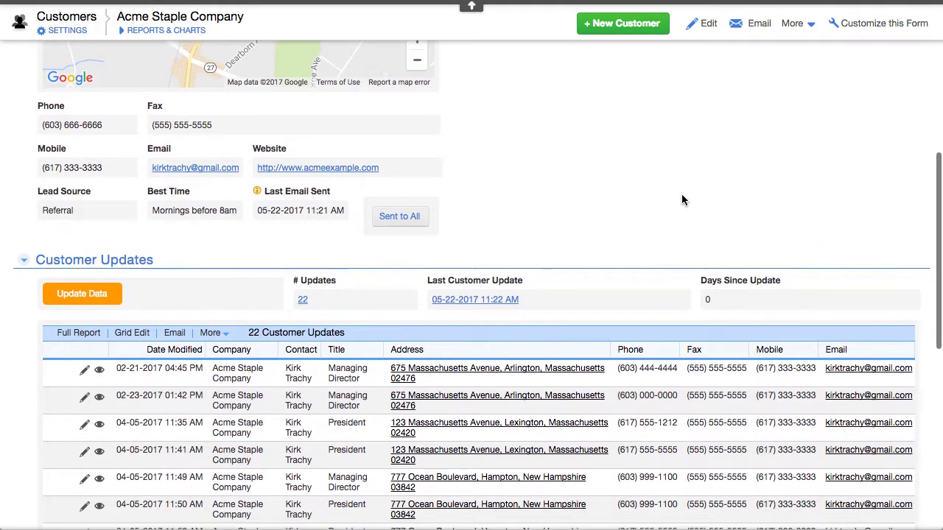
{"action": "scroll", "coordinate": [681, 194], "scroll_direction": "down", "scroll_amount": 6}
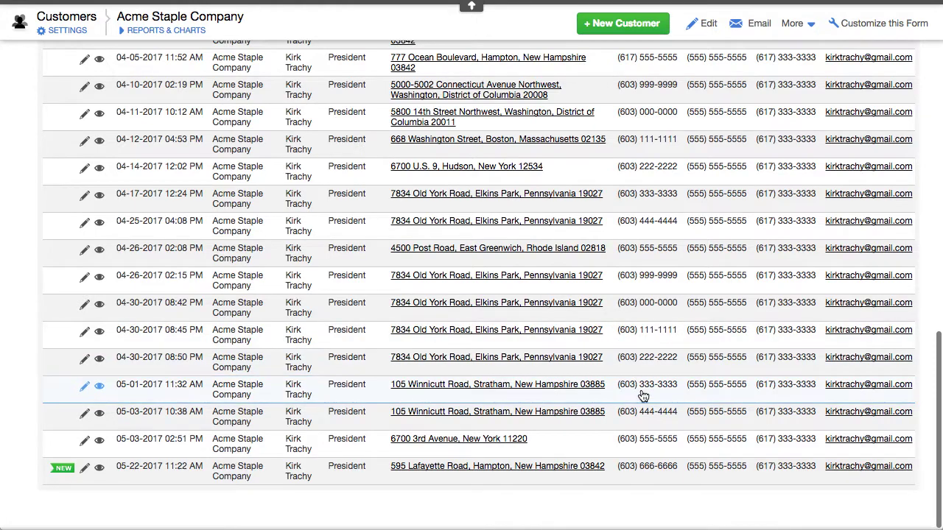
{"action": "scroll", "coordinate": [654, 325], "scroll_direction": "up", "scroll_amount": 5}
{"action": "scroll", "coordinate": [654, 326], "scroll_direction": "up", "scroll_amount": 10}
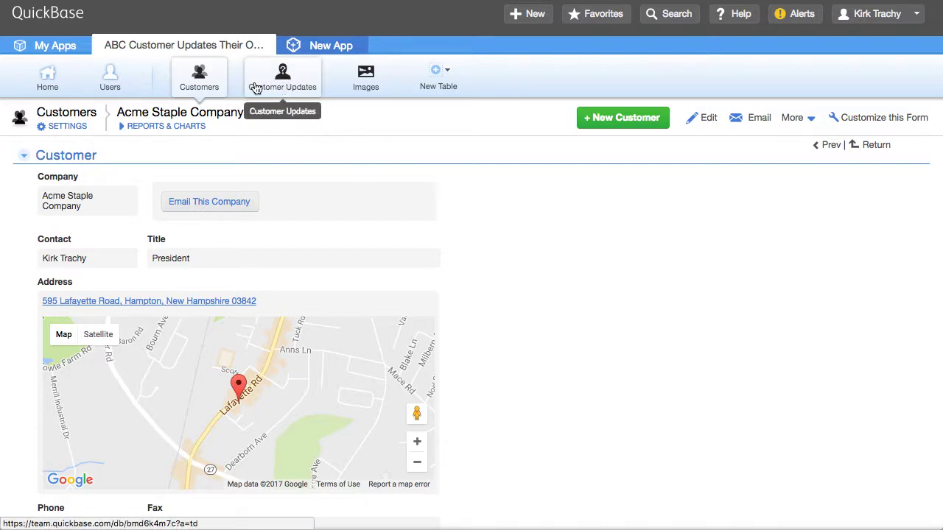
{"action": "scroll", "coordinate": [567, 216], "scroll_direction": "down", "scroll_amount": 15}
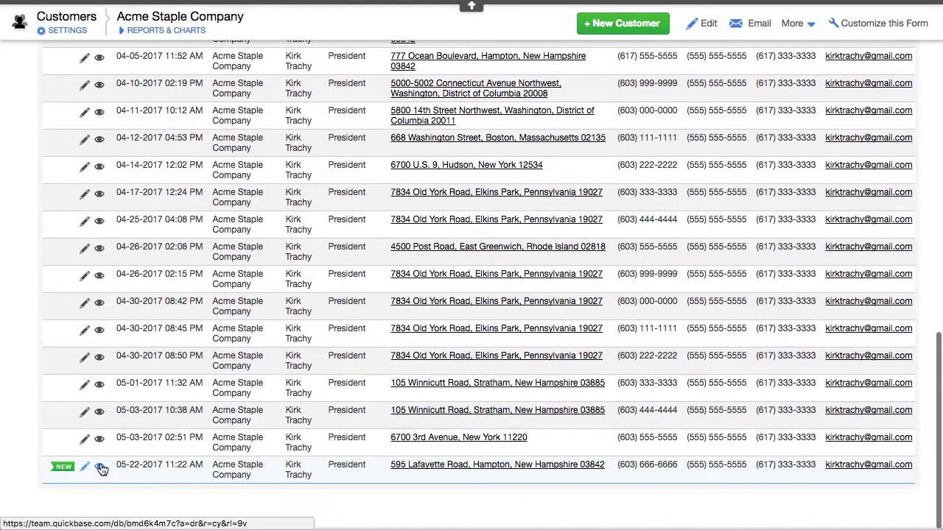
Step: Open Customer Update #86 from the last row and scroll through its submitted data
{"action": "left_click", "coordinate": [99, 465]}
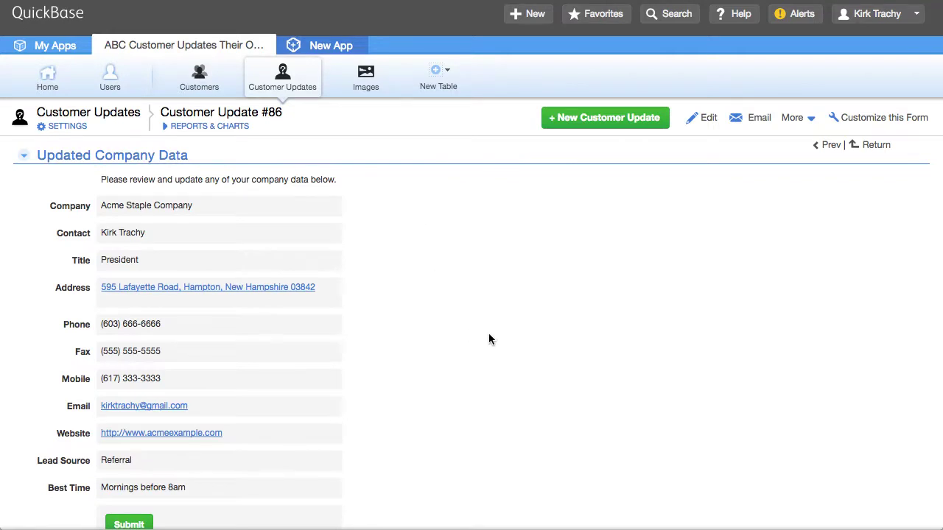
{"action": "scroll", "coordinate": [488, 339], "scroll_direction": "down", "scroll_amount": 2}
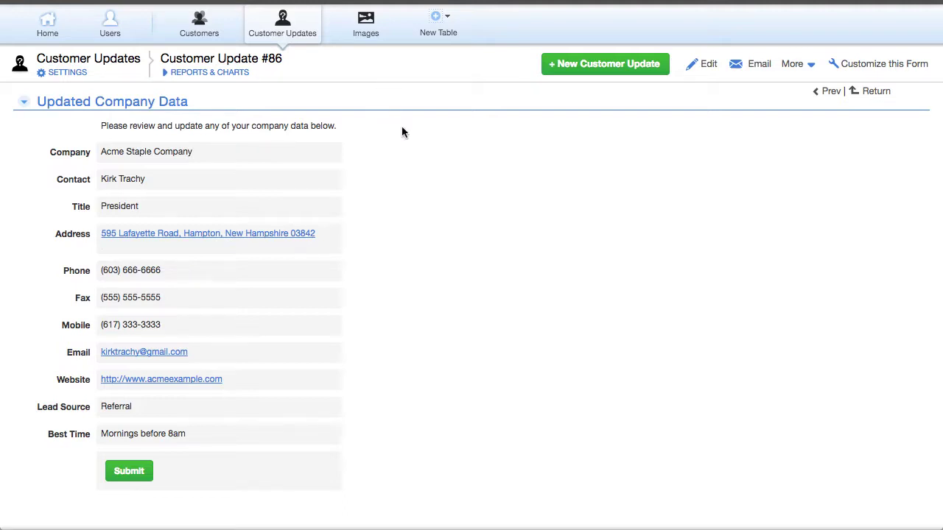
{"action": "scroll", "coordinate": [402, 131], "scroll_direction": "up", "scroll_amount": 2}
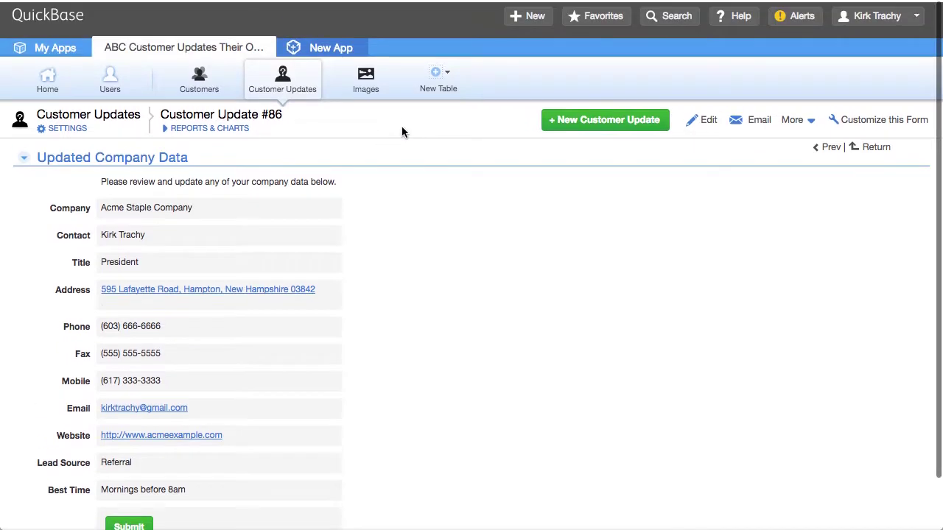
{"action": "left_click", "coordinate": [63, 127]}
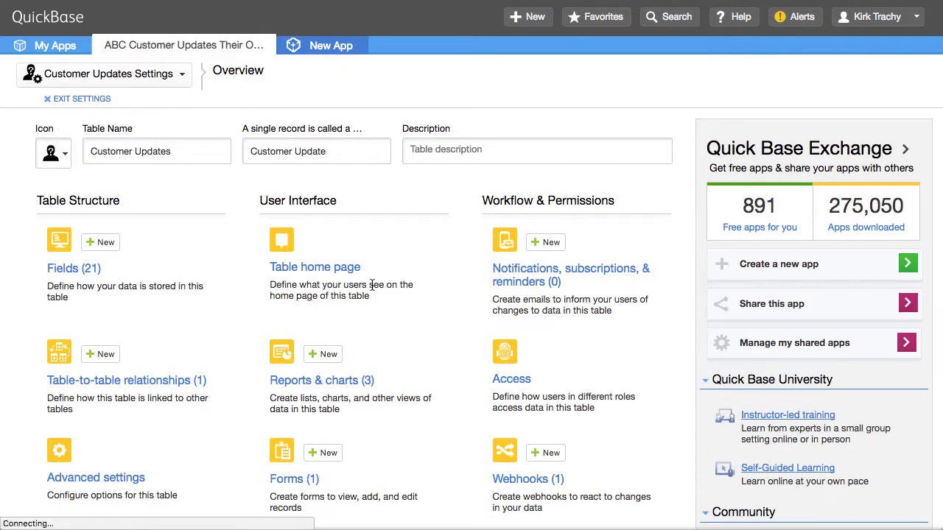
{"action": "scroll", "coordinate": [372, 285], "scroll_direction": "down", "scroll_amount": 2}
{"action": "scroll", "coordinate": [372, 285], "scroll_direction": "down", "scroll_amount": 5}
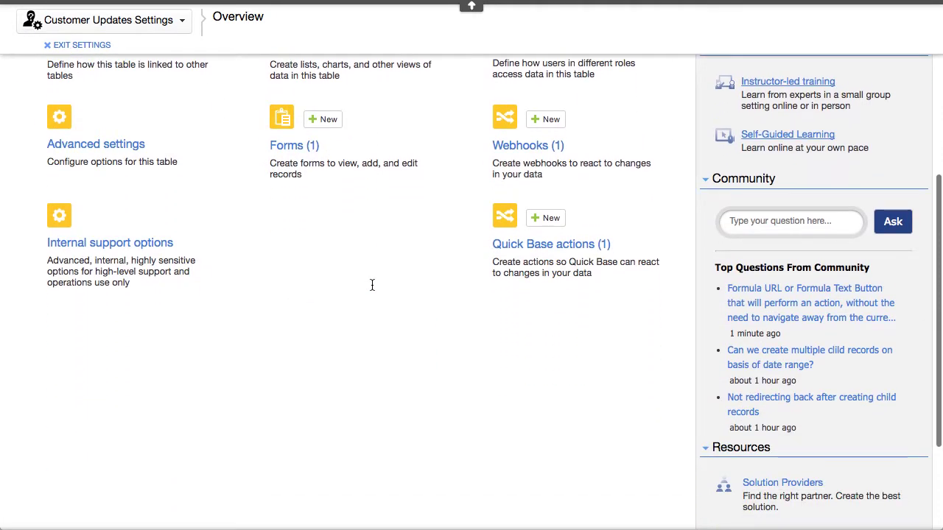
{"action": "left_click", "coordinate": [529, 147]}
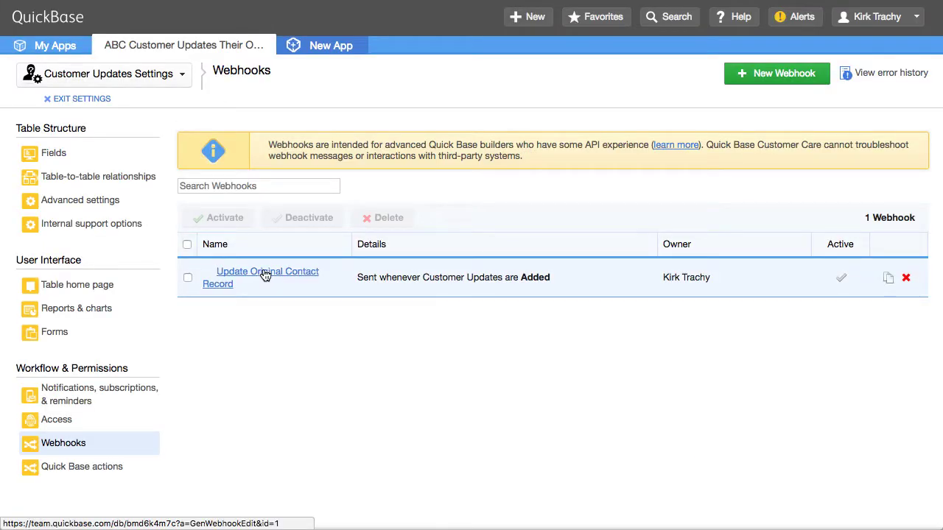
{"action": "left_click", "coordinate": [263, 272]}
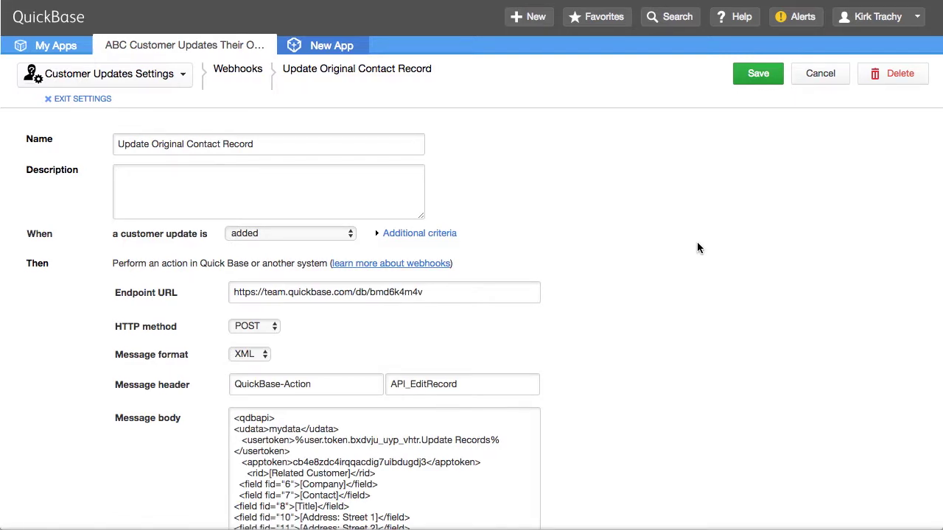
{"action": "scroll", "coordinate": [699, 248], "scroll_direction": "down", "scroll_amount": 2}
{"action": "scroll", "coordinate": [699, 248], "scroll_direction": "down", "scroll_amount": 2}
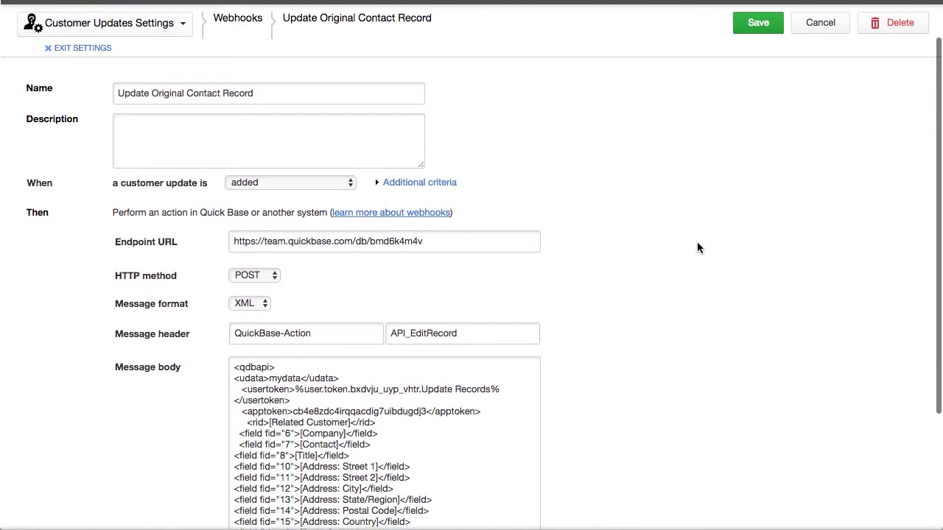
{"action": "scroll", "coordinate": [698, 248], "scroll_direction": "down", "scroll_amount": 1}
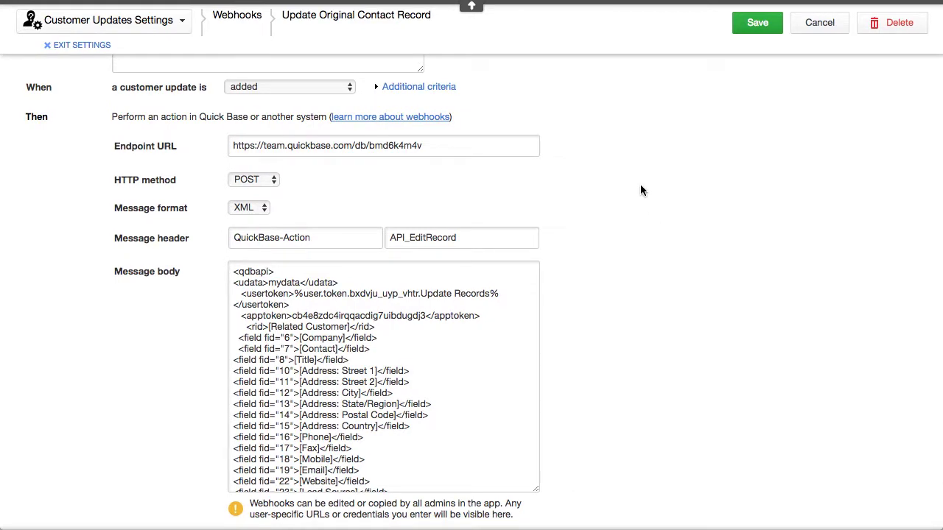
{"action": "left_click", "coordinate": [313, 145]}
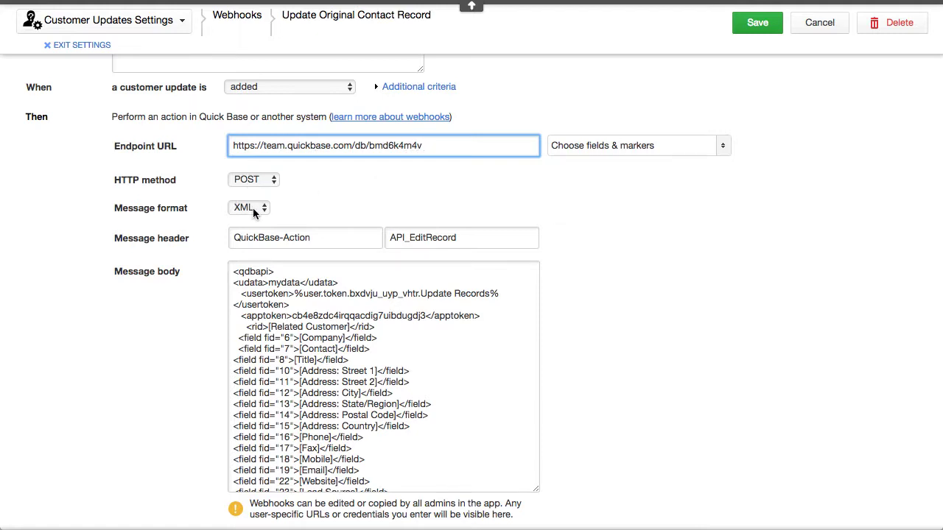
{"action": "left_click", "coordinate": [413, 237]}
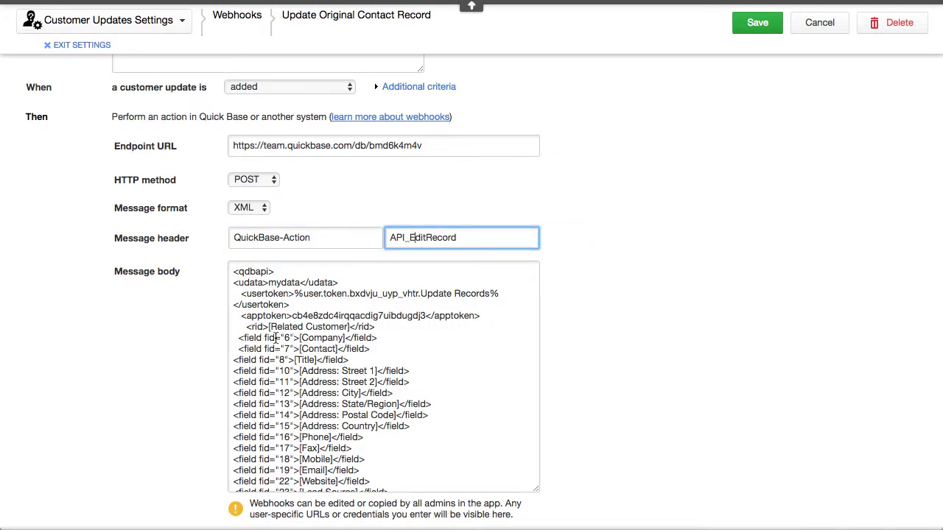
{"action": "left_click_drag", "start_coordinate": [247, 326], "coordinate": [271, 326]}
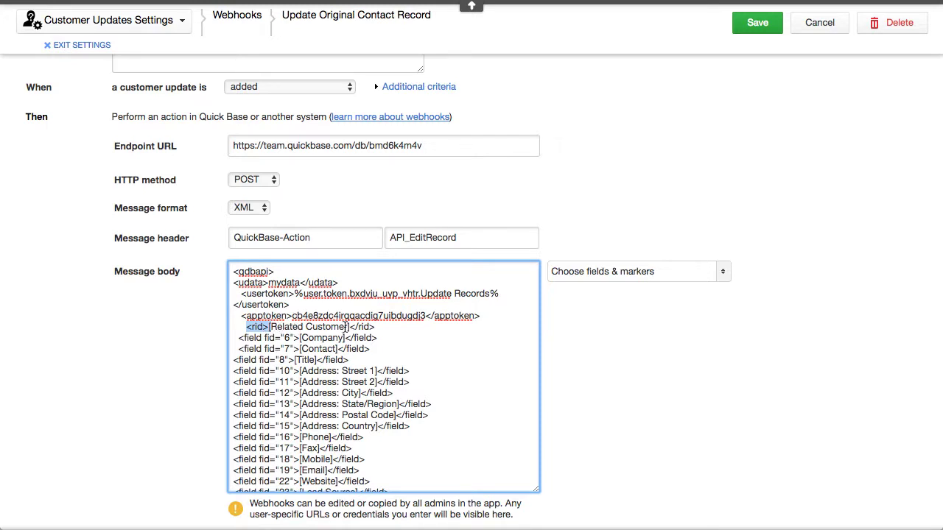
{"action": "left_click", "coordinate": [300, 338]}
{"action": "left_click_drag", "start_coordinate": [301, 338], "coordinate": [336, 338]}
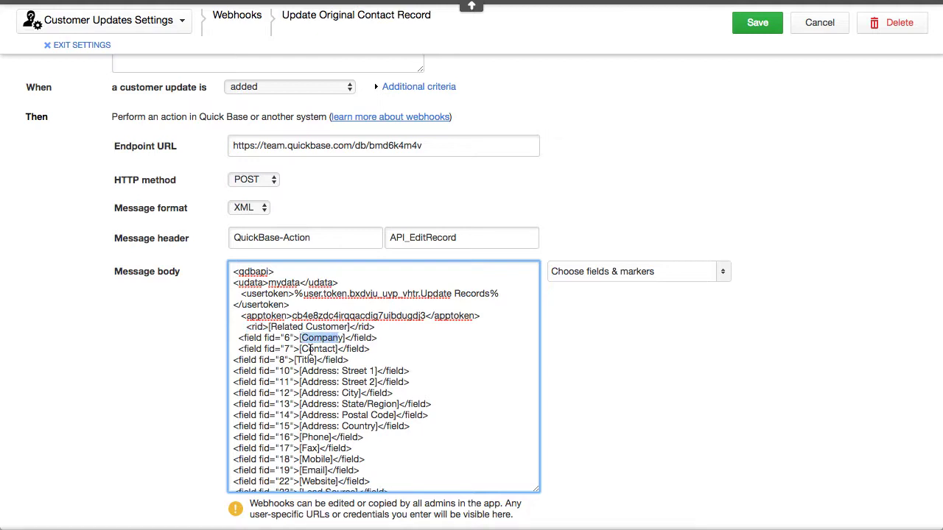
{"action": "double_click", "coordinate": [309, 349]}
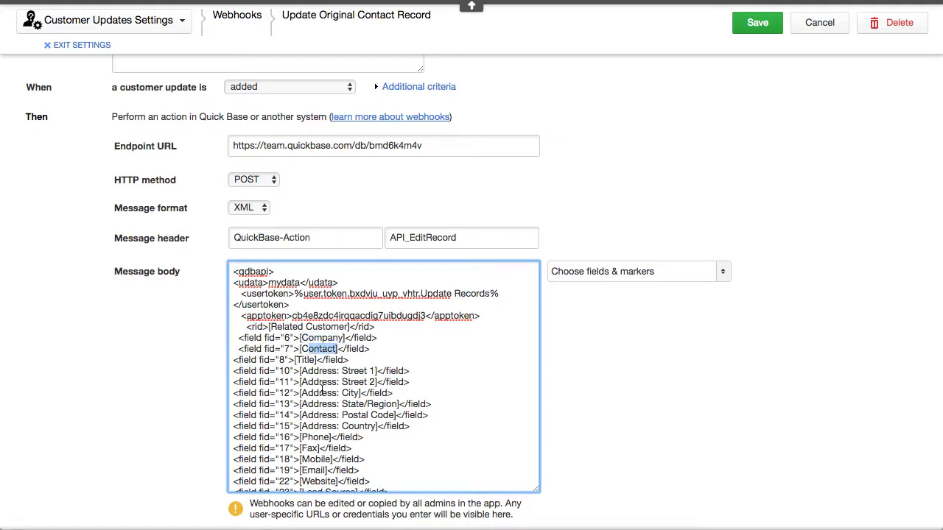
{"action": "scroll", "coordinate": [279, 282], "scroll_direction": "down", "scroll_amount": 3}
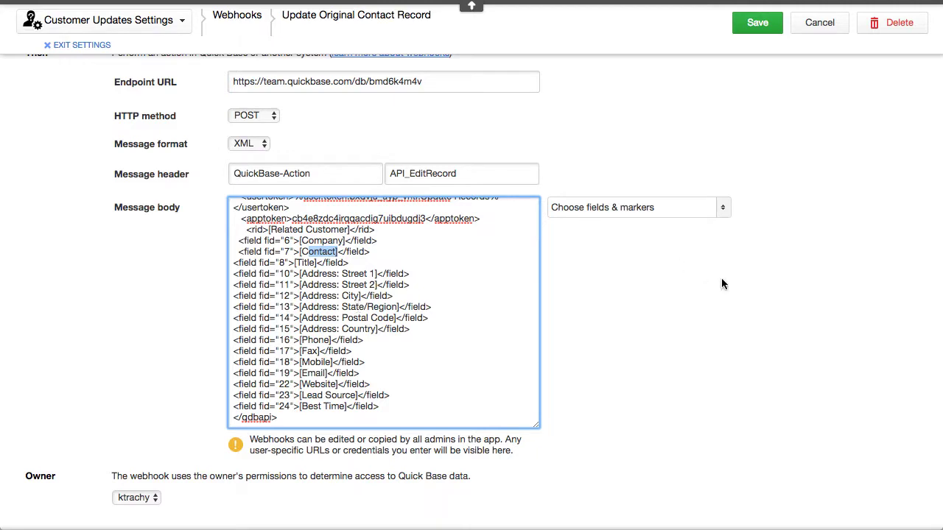
{"action": "scroll", "coordinate": [721, 280], "scroll_direction": "up", "scroll_amount": 5}
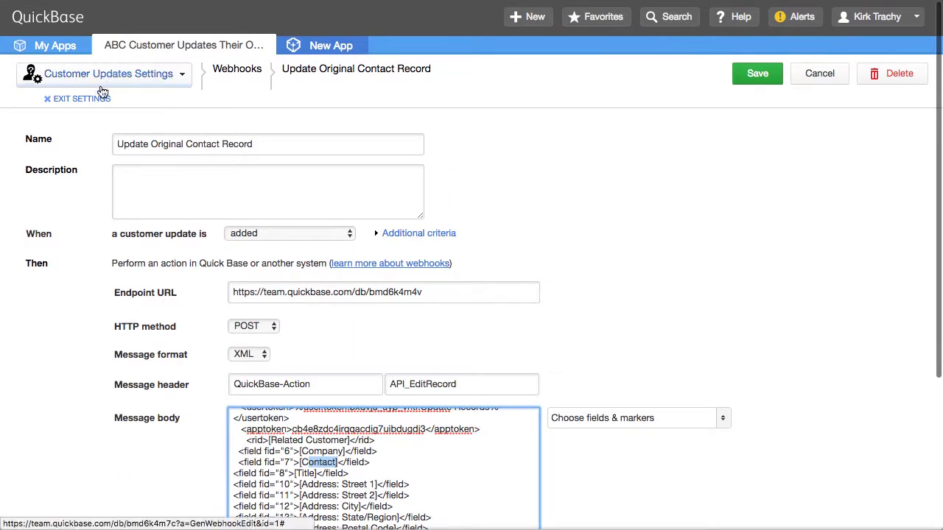
Step: Open the Customer Updates table's 'When added it updates related records' Quick Base action
{"action": "left_click", "coordinate": [80, 100]}
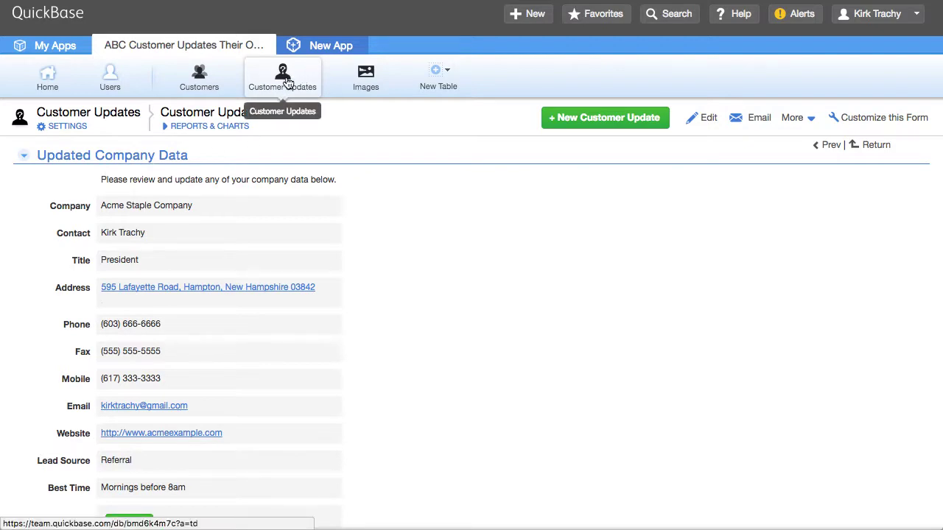
{"action": "left_click", "coordinate": [61, 126]}
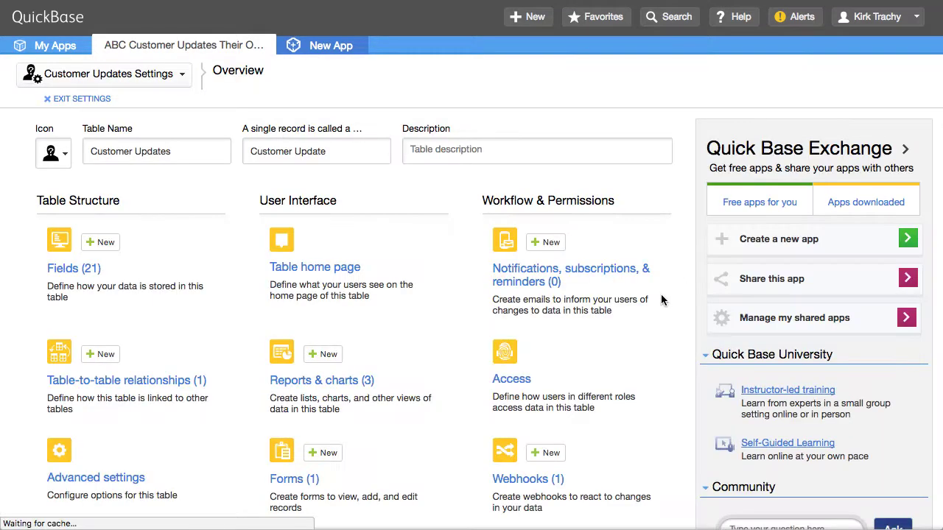
{"action": "scroll", "coordinate": [647, 351], "scroll_direction": "down", "scroll_amount": 5}
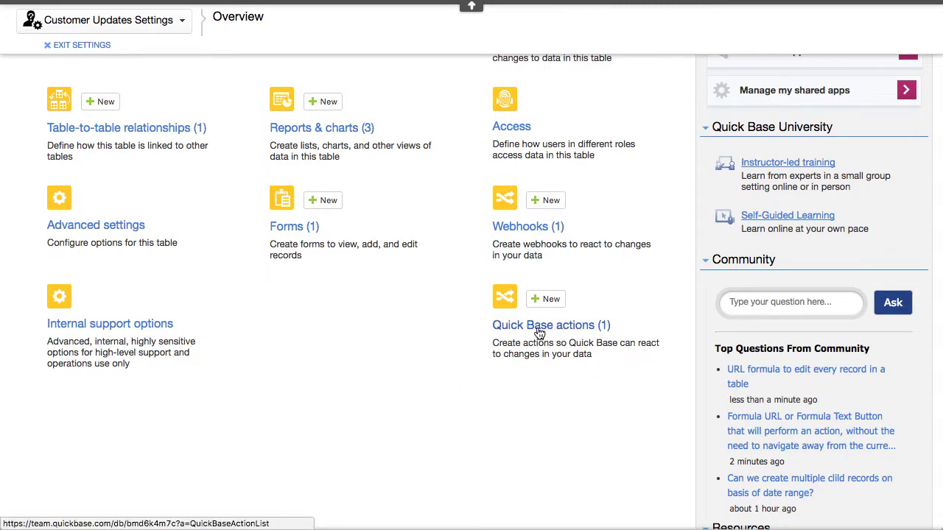
{"action": "left_click", "coordinate": [581, 326]}
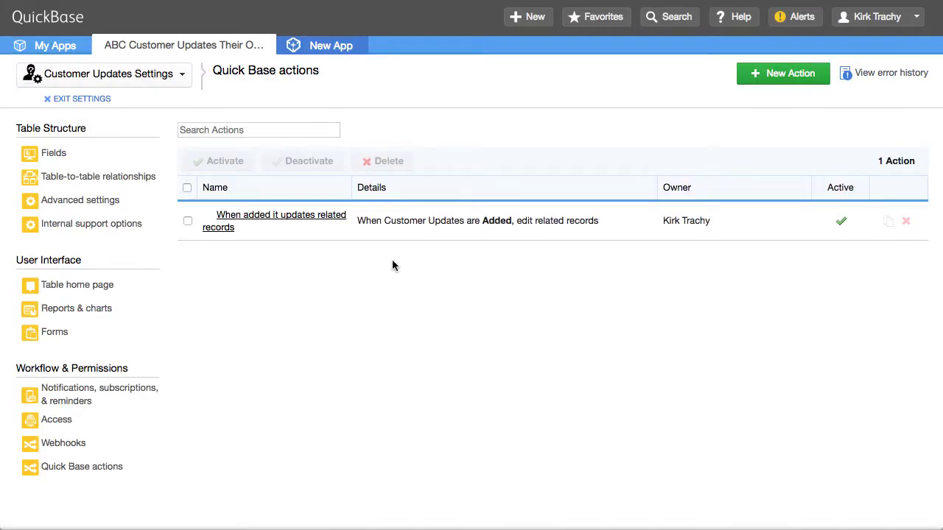
{"action": "left_click", "coordinate": [273, 221]}
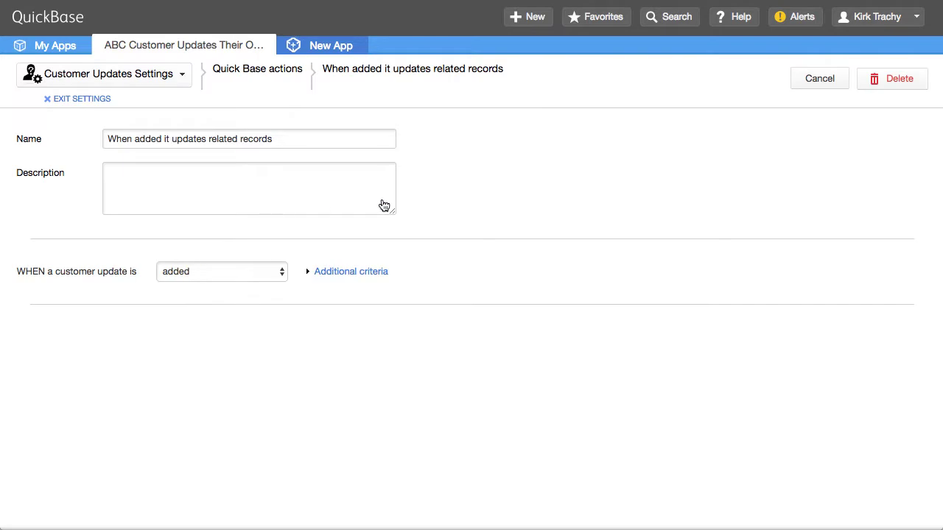
Step: Check the action's Original Customer report link and Contact-to-Contact mapping, then cancel unchanged
{"action": "scroll", "coordinate": [589, 210], "scroll_direction": "down", "scroll_amount": 2}
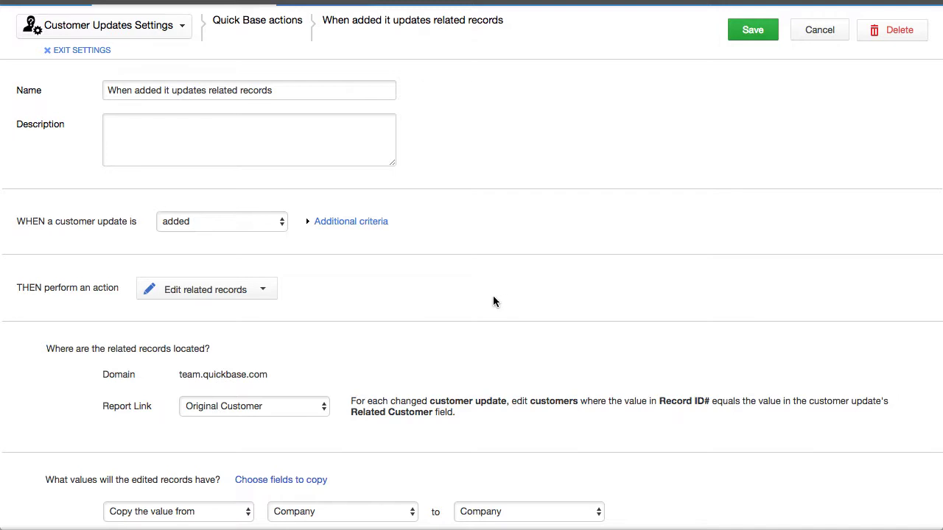
{"action": "scroll", "coordinate": [503, 295], "scroll_direction": "down", "scroll_amount": 5}
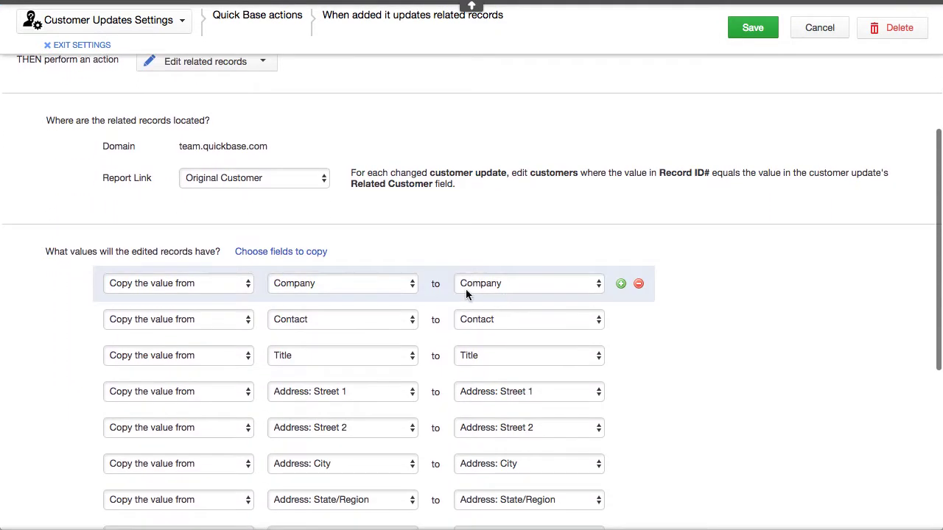
{"action": "left_click", "coordinate": [257, 179]}
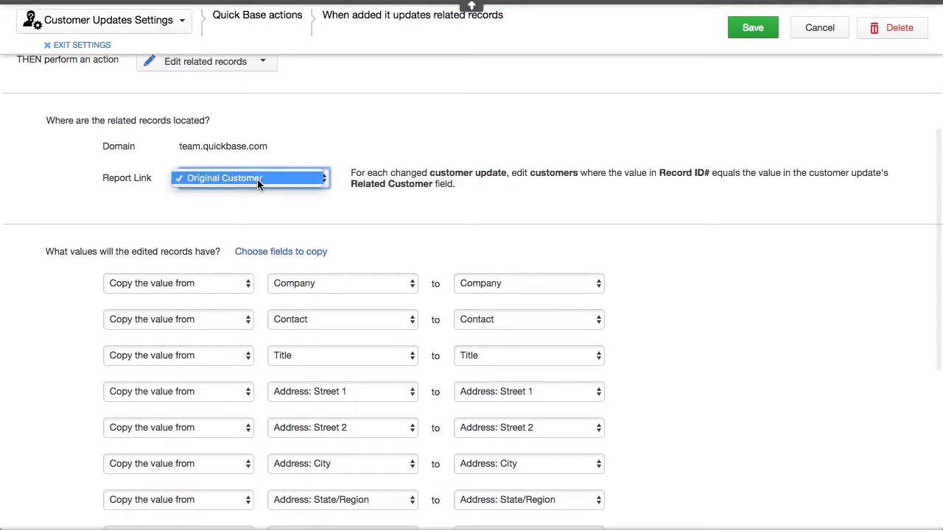
{"action": "left_click", "coordinate": [218, 179]}
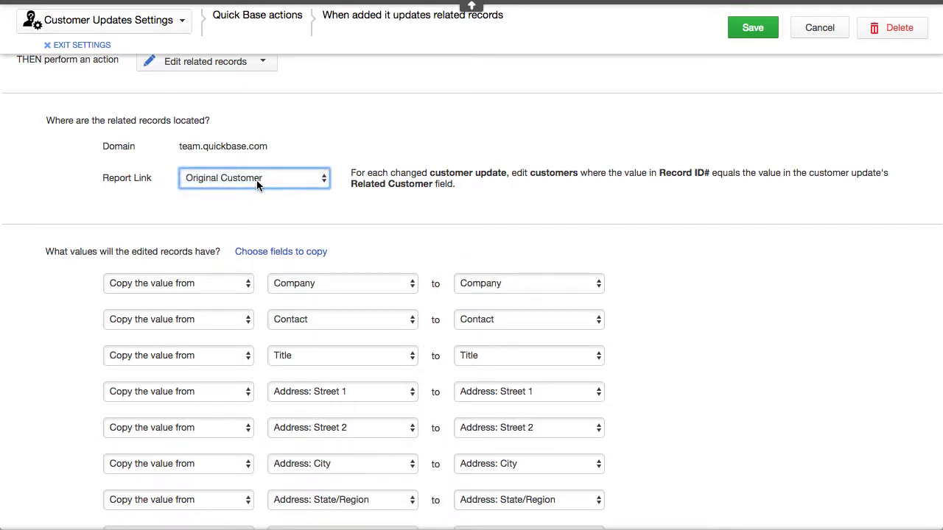
{"action": "scroll", "coordinate": [469, 107], "scroll_direction": "down", "scroll_amount": 2}
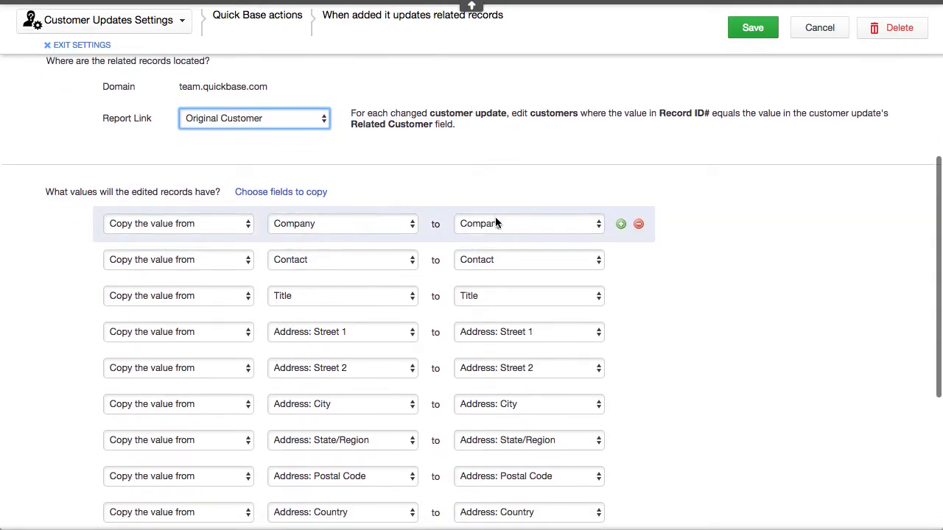
{"action": "left_click", "coordinate": [340, 260]}
{"action": "left_click", "coordinate": [339, 259]}
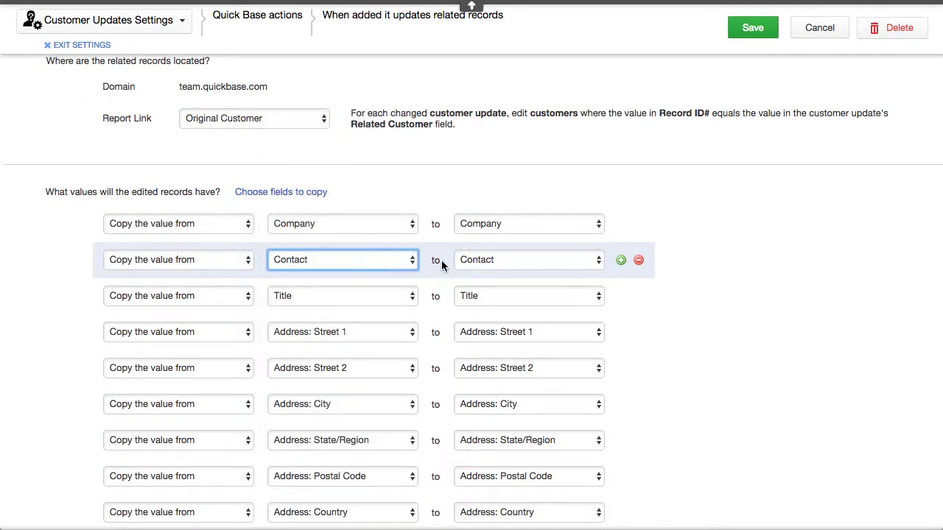
{"action": "scroll", "coordinate": [744, 347], "scroll_direction": "down", "scroll_amount": 5}
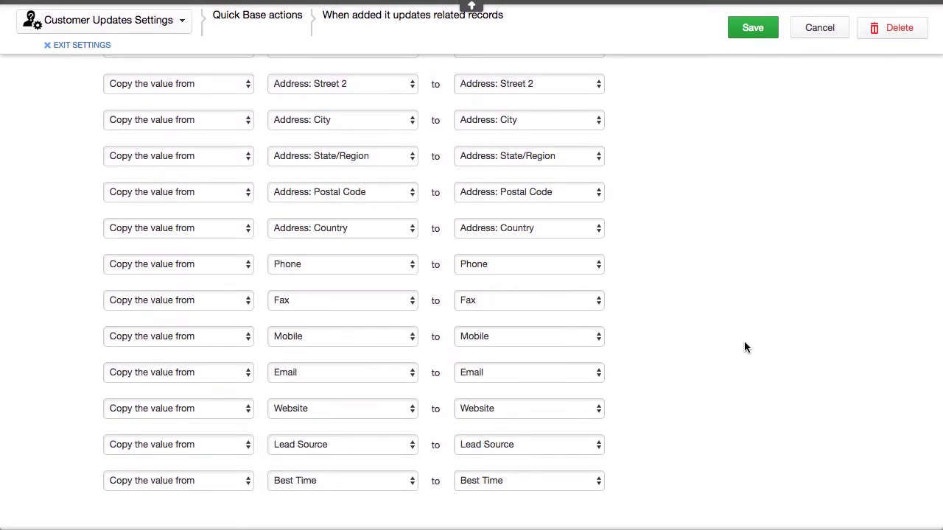
{"action": "scroll", "coordinate": [744, 341], "scroll_direction": "up", "scroll_amount": 10}
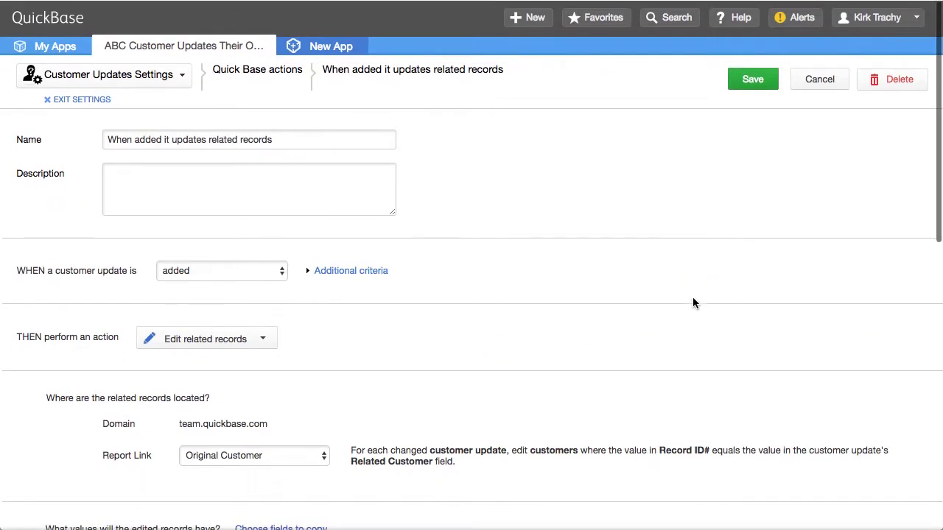
{"action": "left_click", "coordinate": [817, 81]}
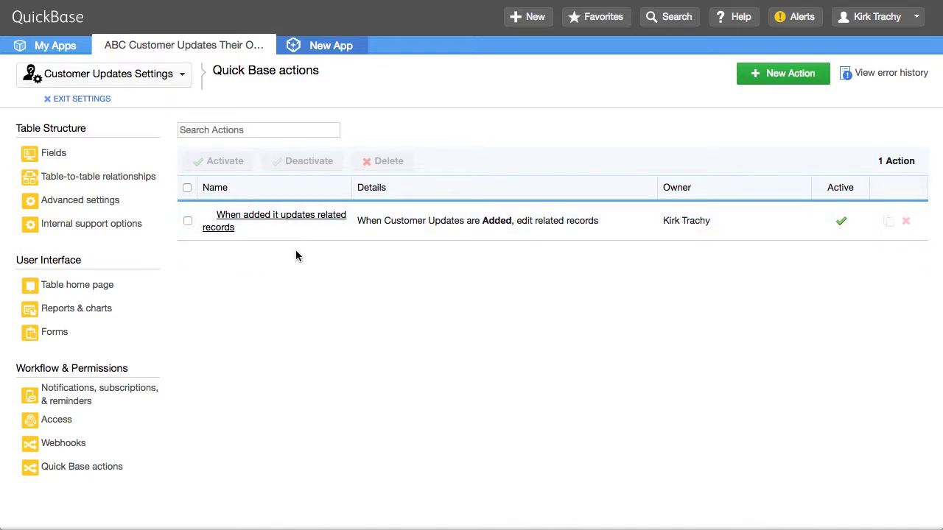
{"action": "left_click", "coordinate": [93, 104]}
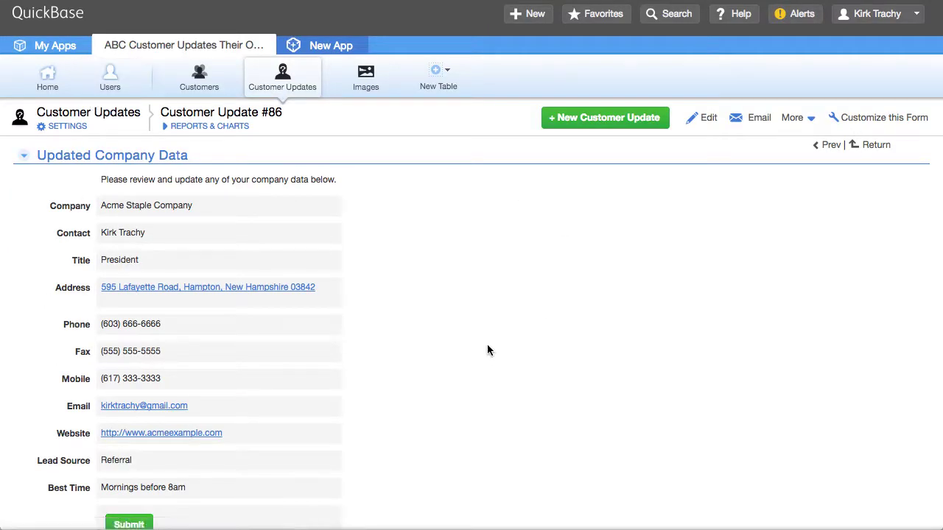
Step: Inspect the Original Customer field's properties in the Customer Updates fields list, then return home
{"action": "left_click", "coordinate": [64, 126]}
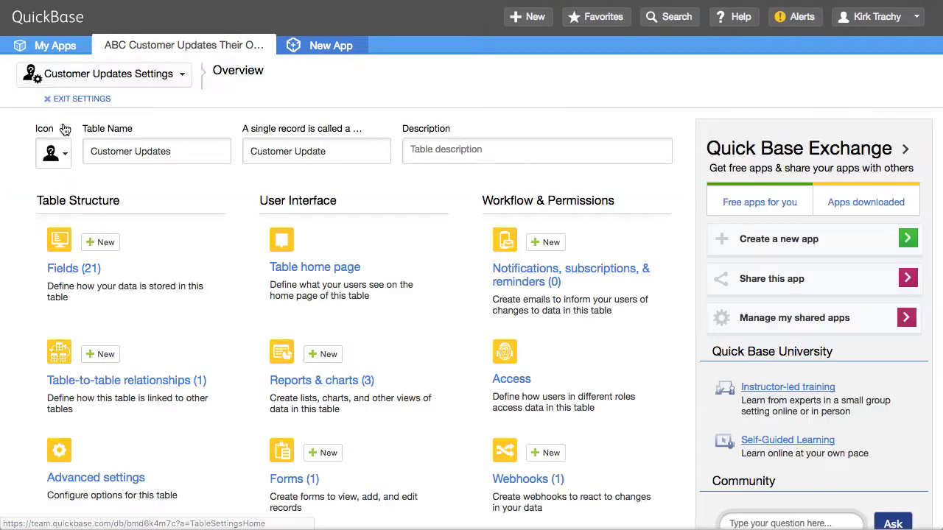
{"action": "left_click", "coordinate": [84, 271]}
{"action": "scroll", "coordinate": [341, 290], "scroll_direction": "down", "scroll_amount": 1}
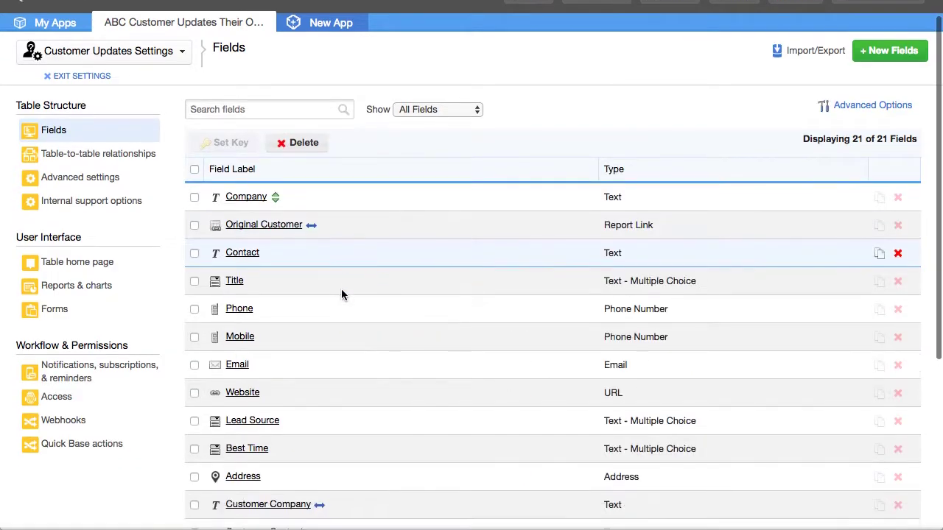
{"action": "scroll", "coordinate": [341, 291], "scroll_direction": "down", "scroll_amount": 2}
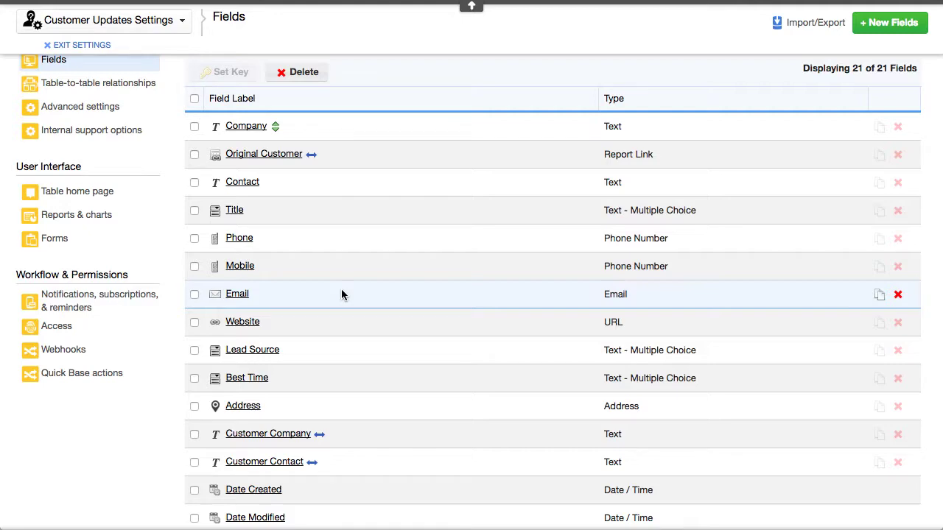
{"action": "left_click", "coordinate": [272, 160]}
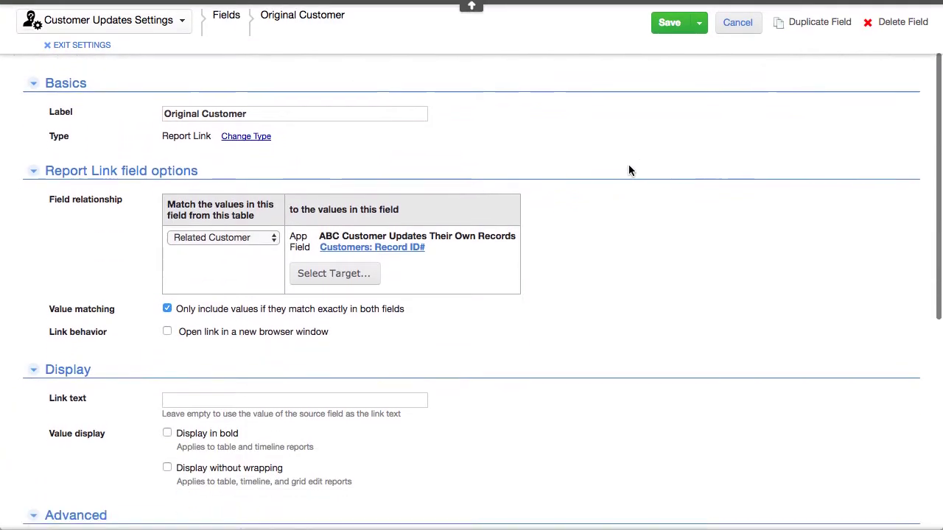
{"action": "scroll", "coordinate": [629, 170], "scroll_direction": "down", "scroll_amount": 1}
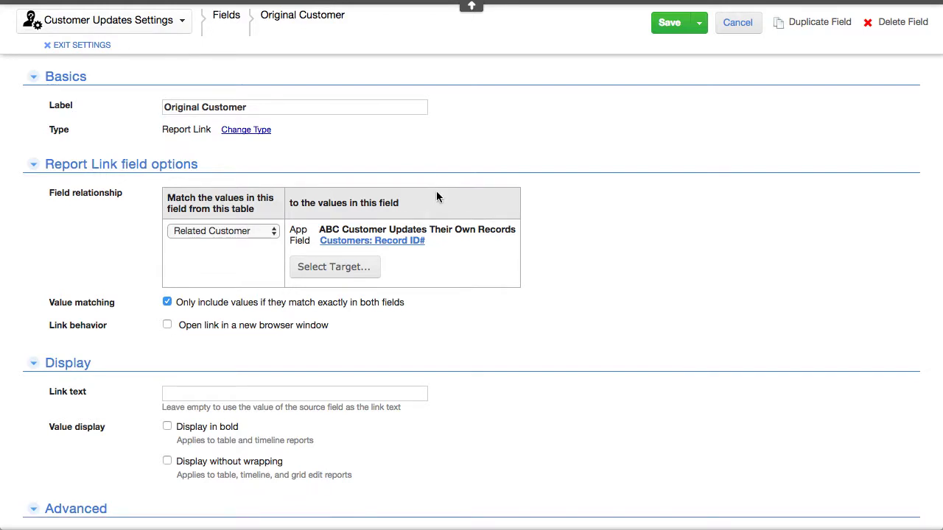
{"action": "scroll", "coordinate": [609, 105], "scroll_direction": "up", "scroll_amount": 3}
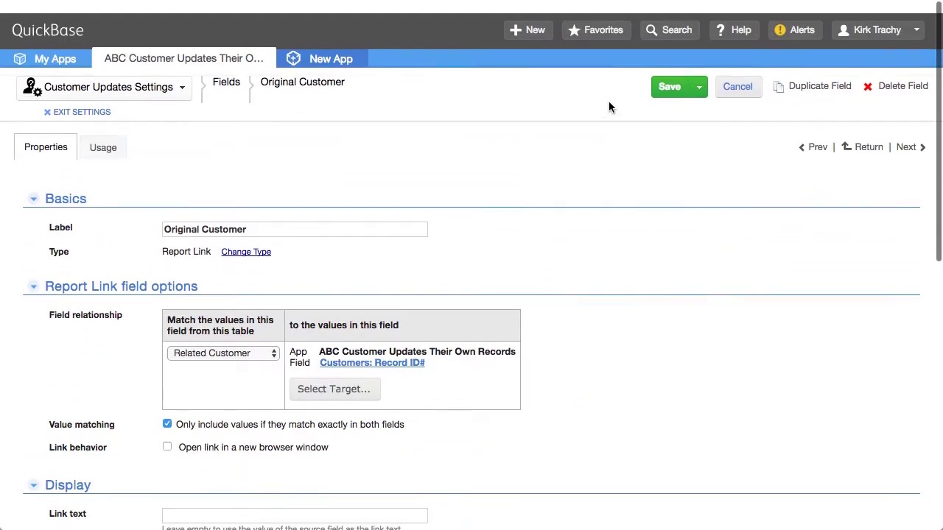
{"action": "left_click", "coordinate": [168, 46]}
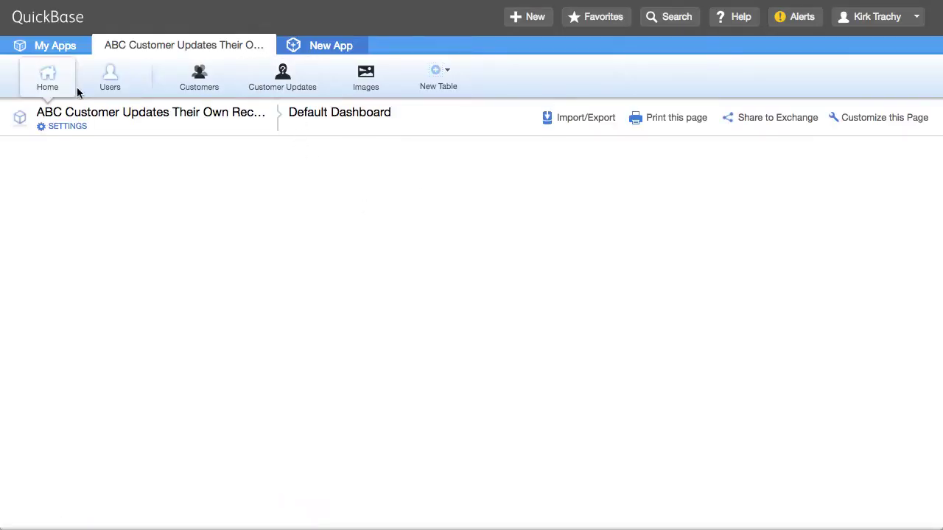